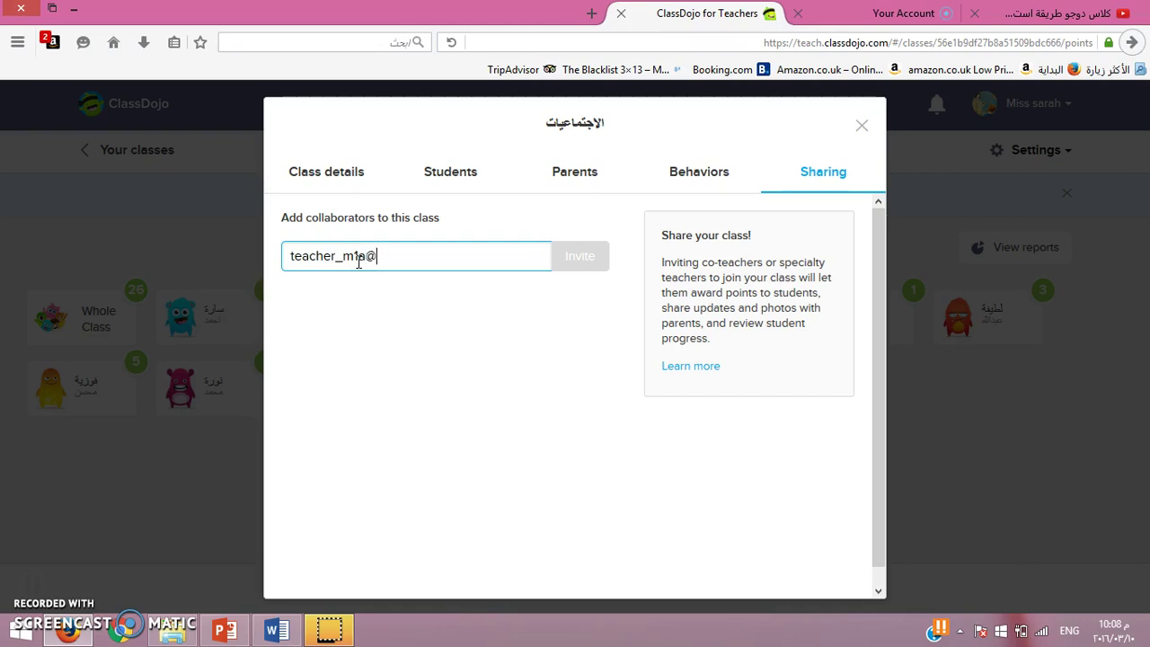
Step: Finish entering the co-teacher's e-mail address and send the collaborator invitation
type("l.com")
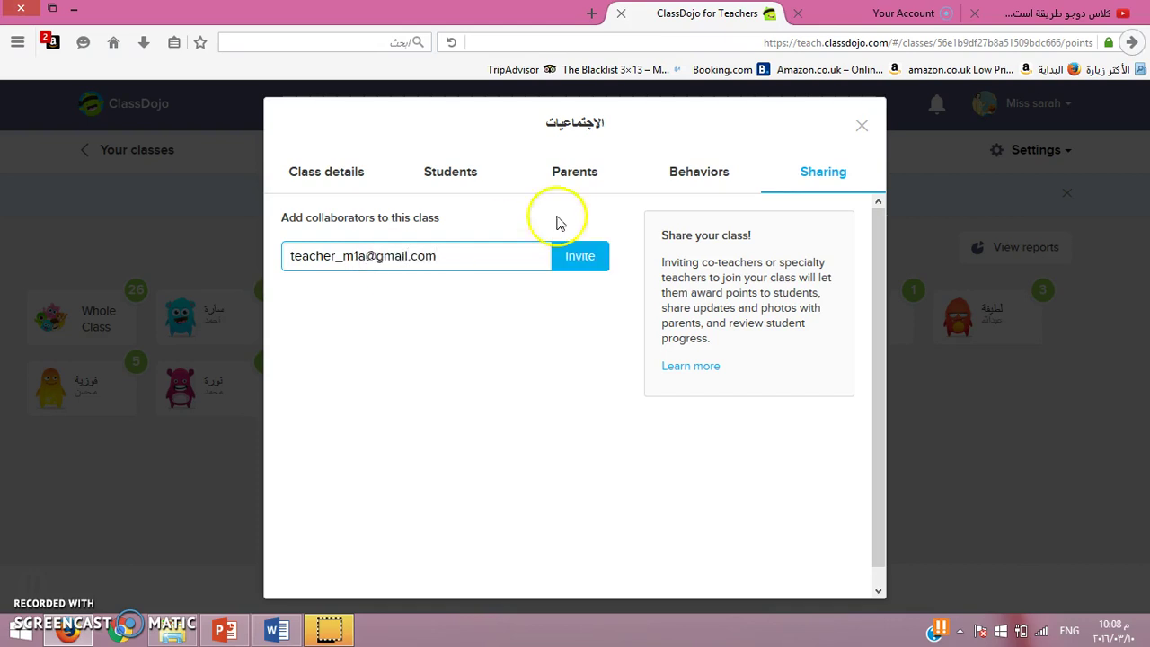
left_click(581, 255)
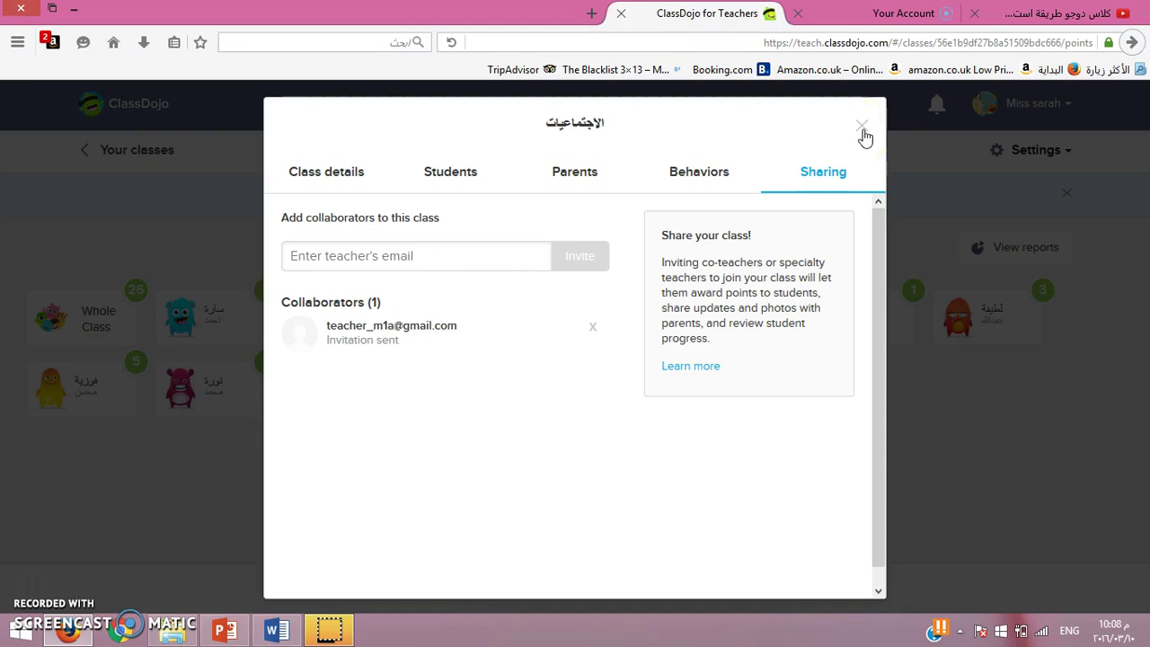
Step: Close the class settings, scroll through the parent Messages list, and return to Your classes
left_click(864, 133)
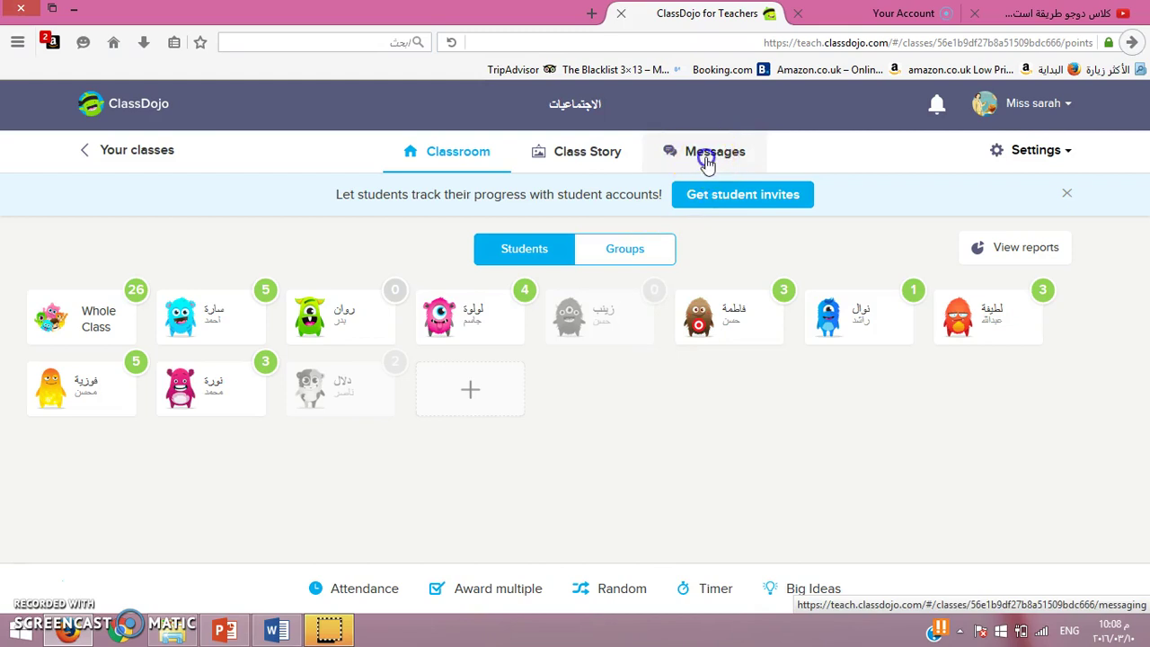
left_click(709, 158)
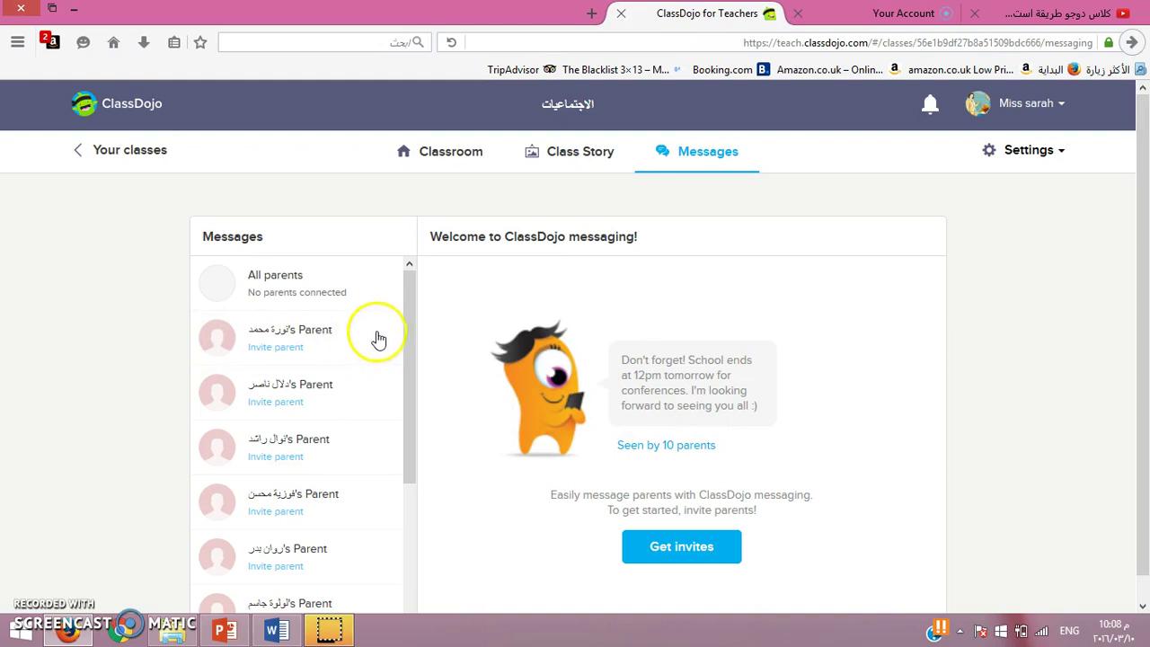
left_click_drag(403, 331, 401, 464)
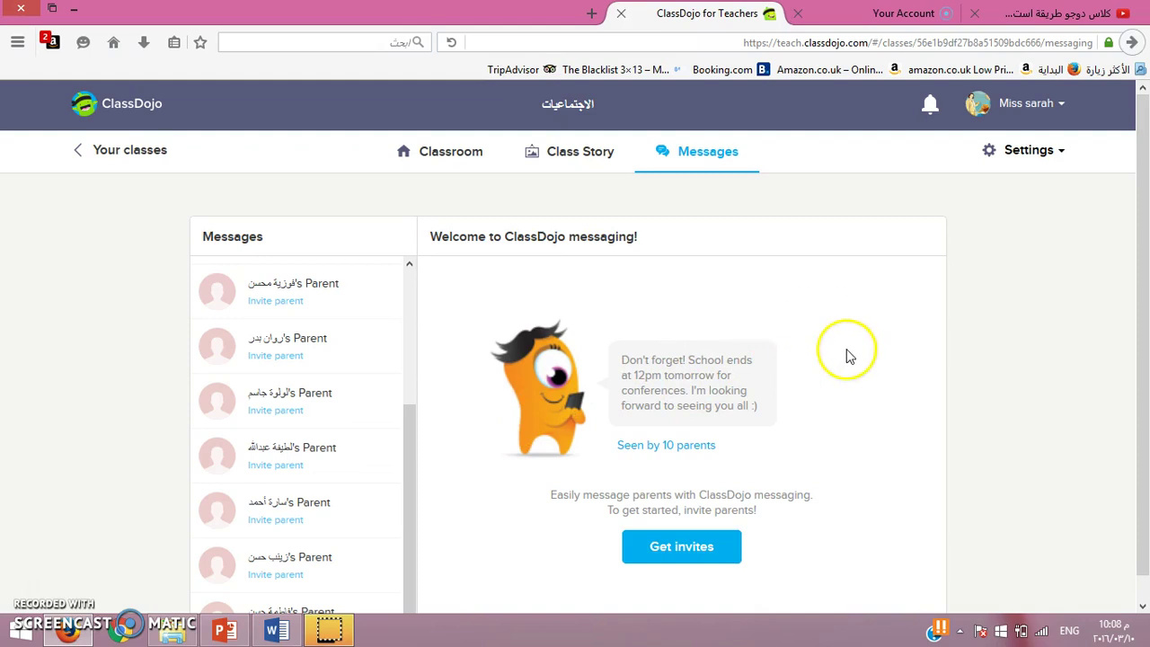
left_click_drag(1144, 198, 1146, 230)
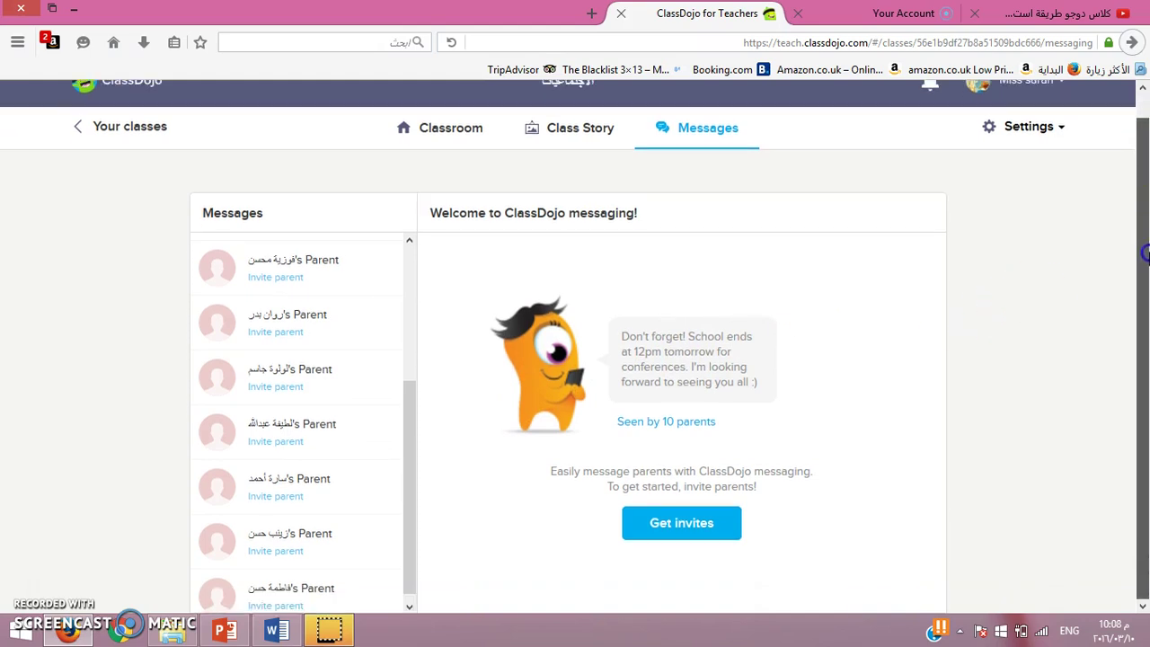
left_click_drag(1146, 176, 1146, 152)
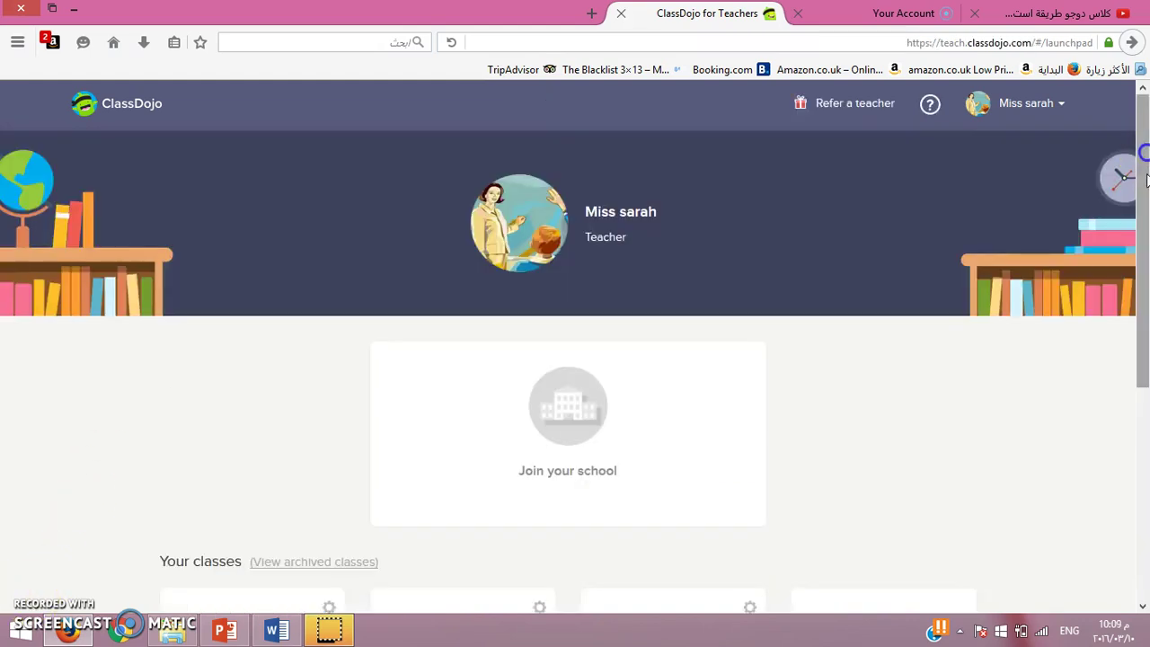
left_click_drag(1146, 193, 1146, 339)
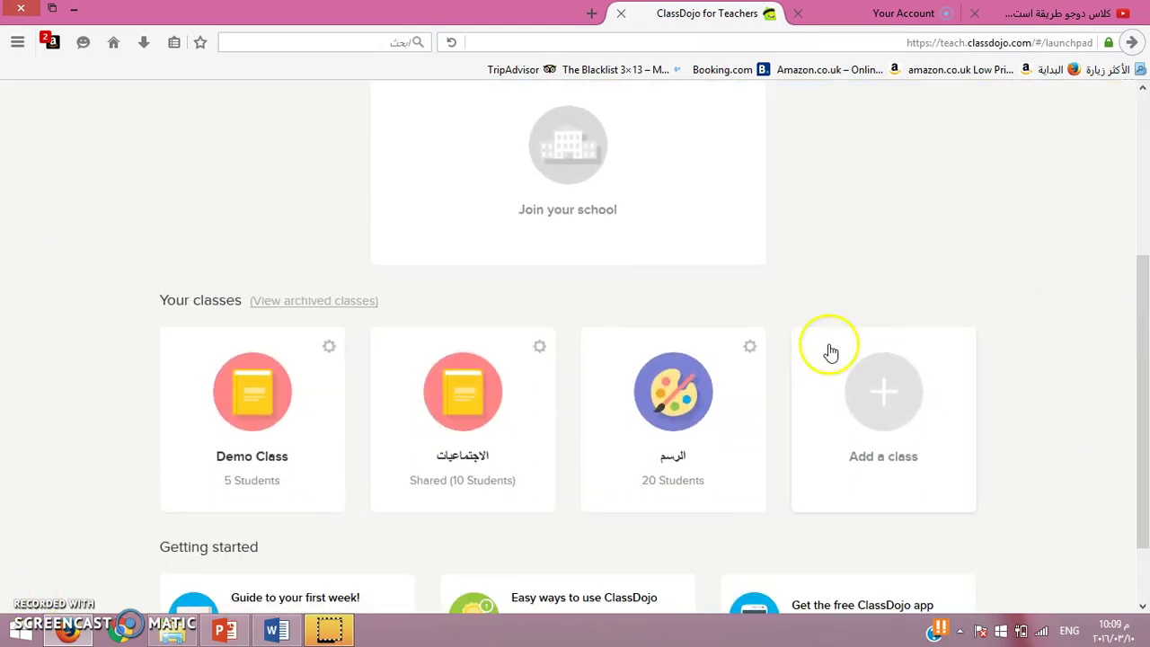
Step: Archive the الاجتماعيات class from its card's gear options
left_click(538, 347)
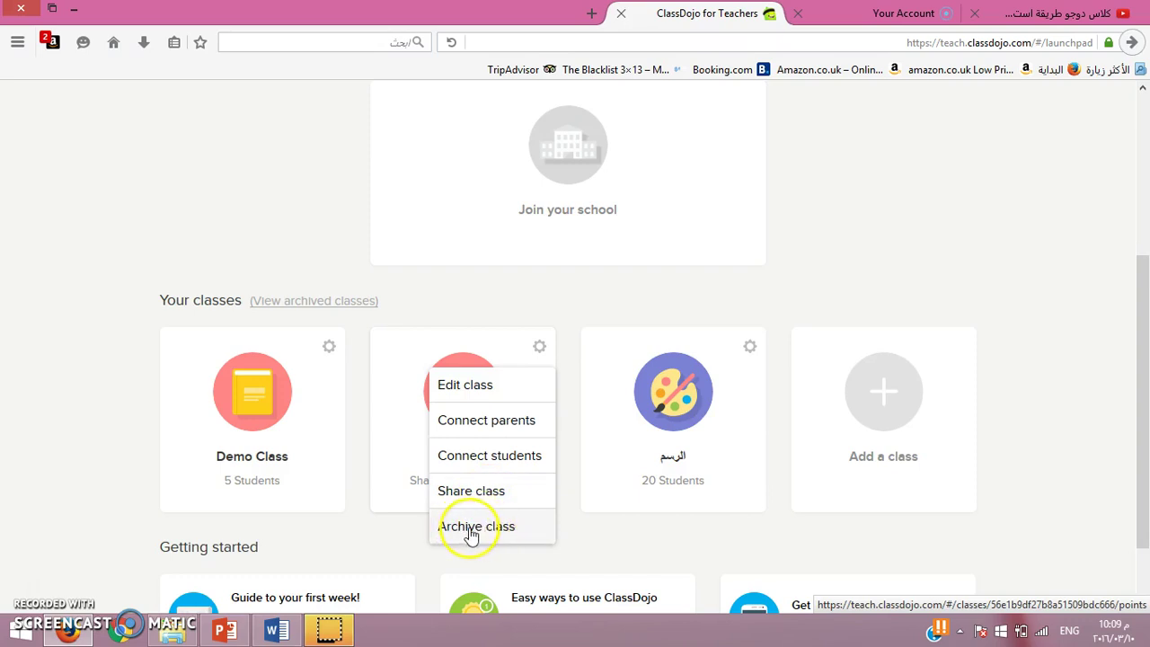
left_click(471, 529)
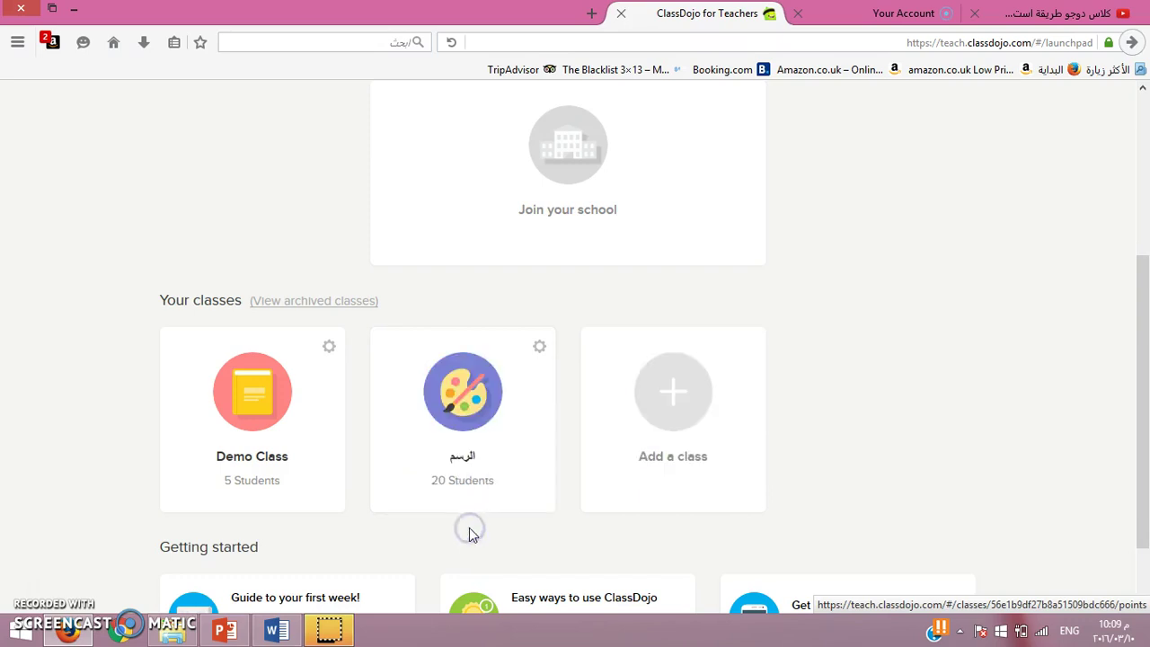
left_click_drag(1142, 290, 1146, 354)
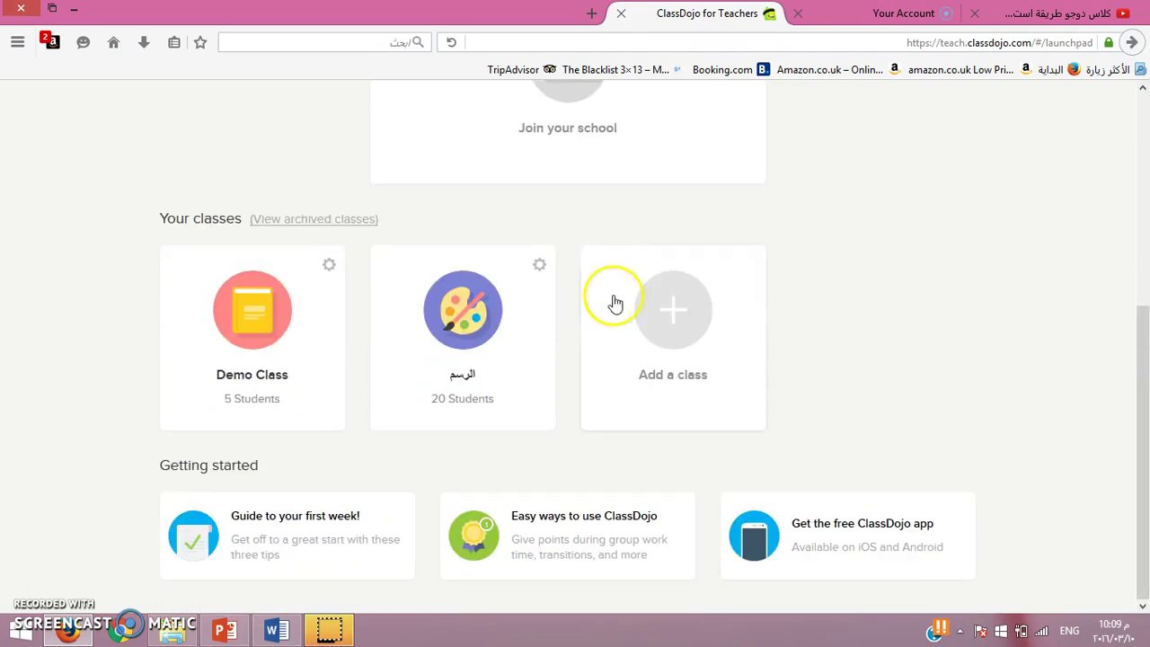
Step: Restore الاجتماعيات from the archived classes list back to the class launchpad
left_click(308, 221)
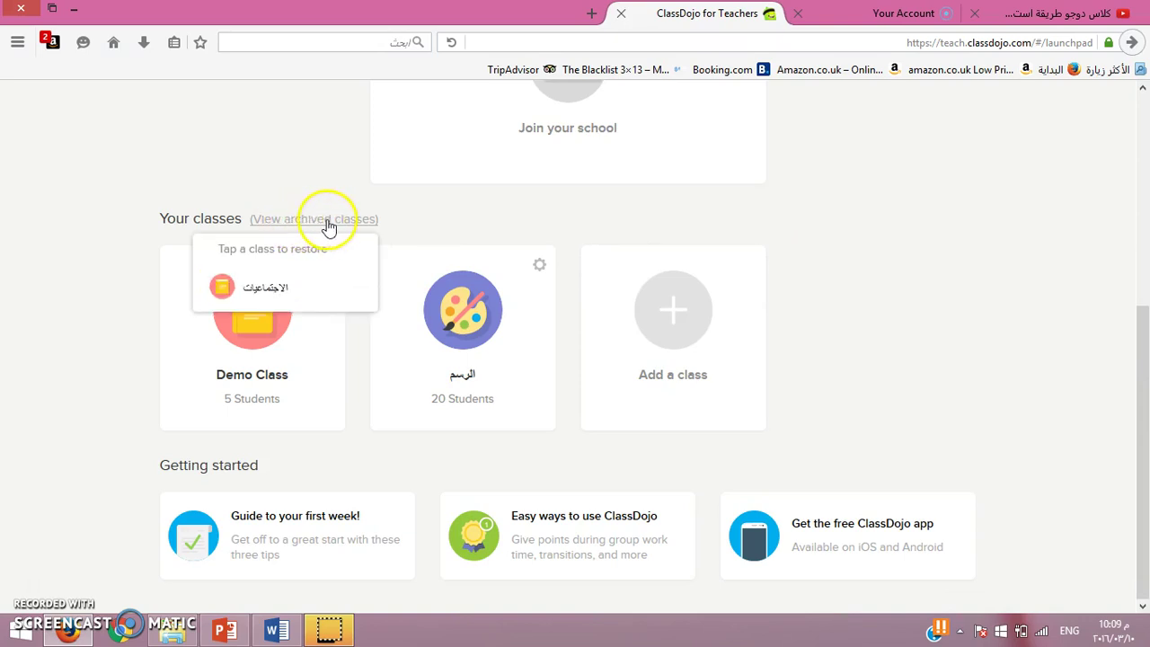
left_click(268, 288)
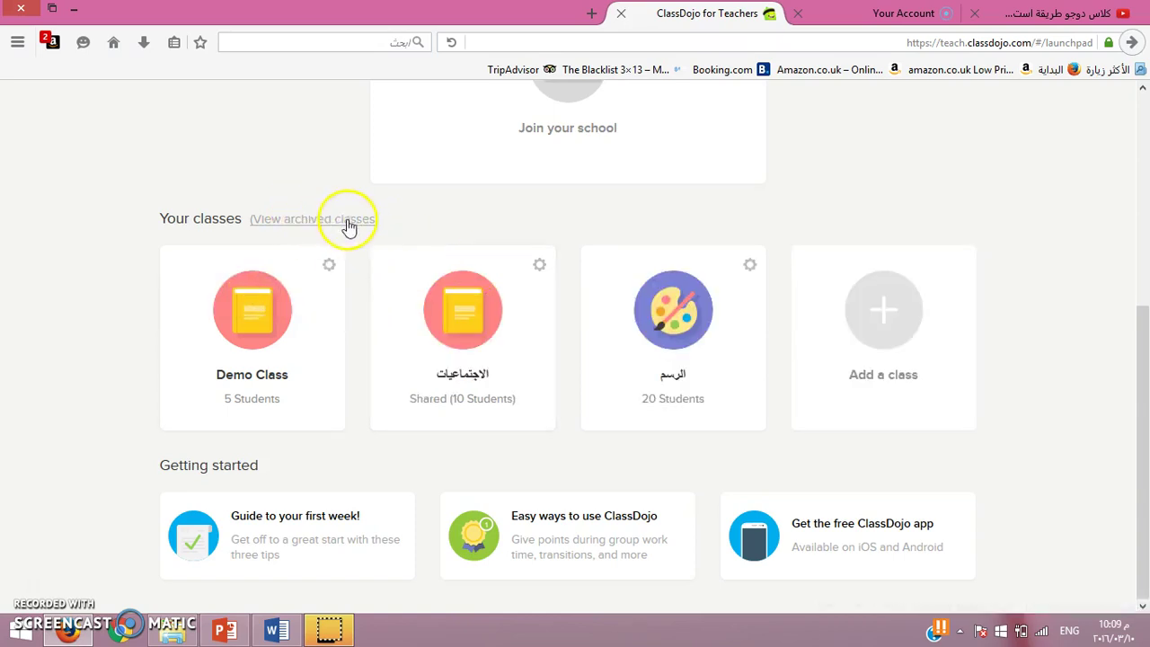
left_click(539, 264)
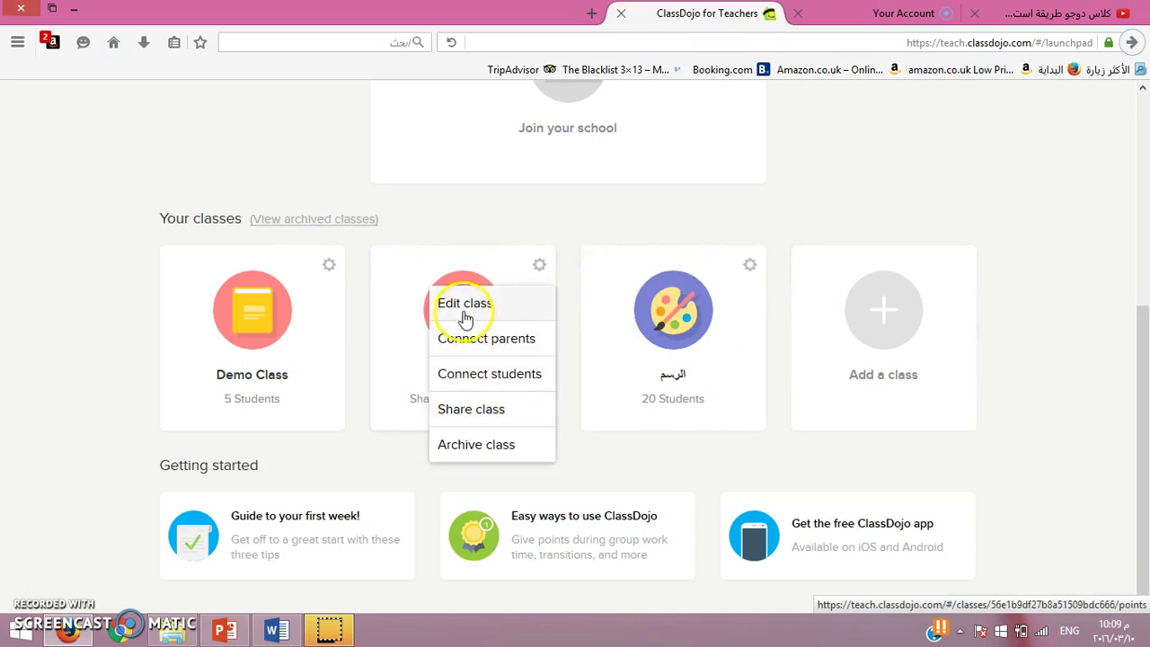
left_click(465, 305)
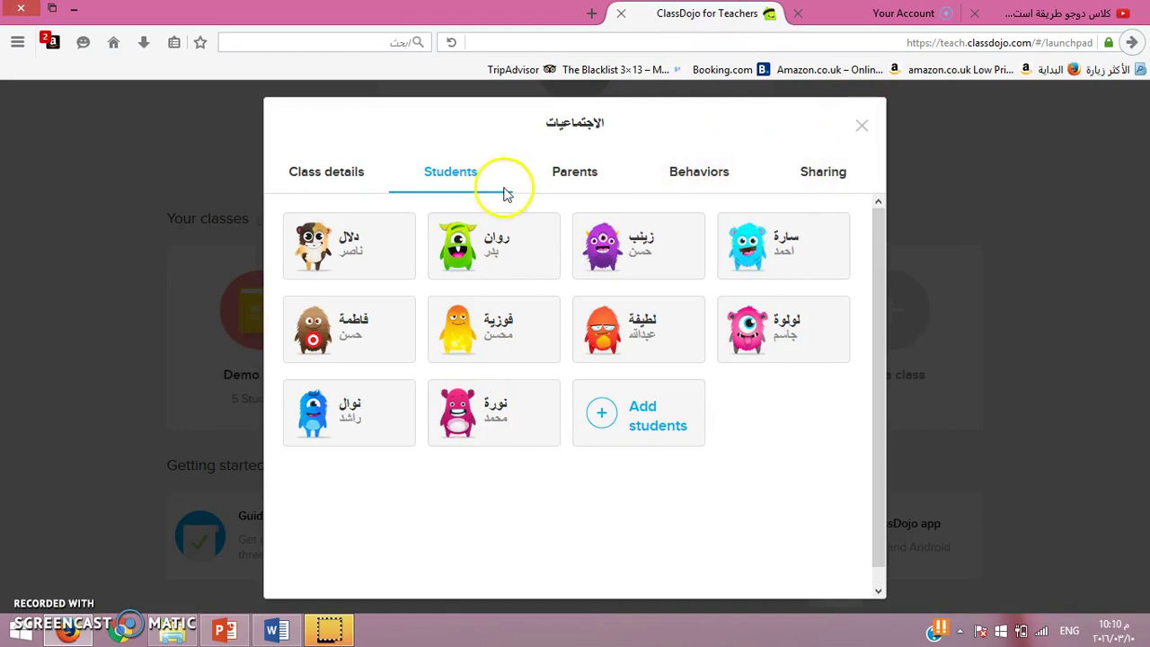
left_click(354, 172)
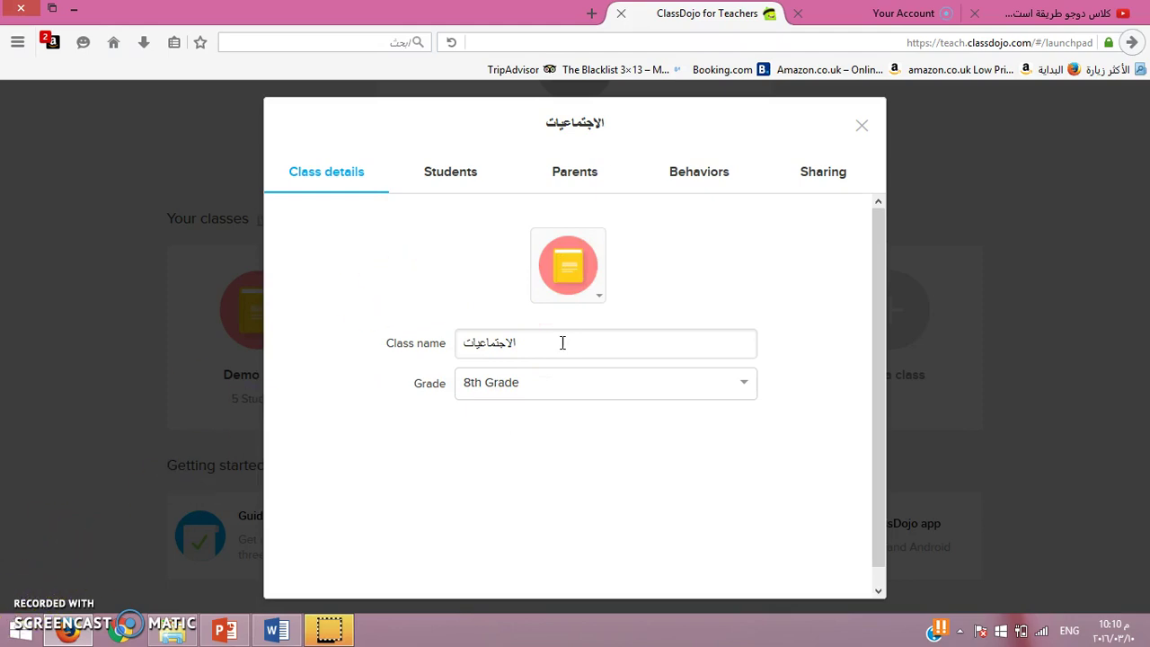
left_click(432, 342)
left_click(524, 388)
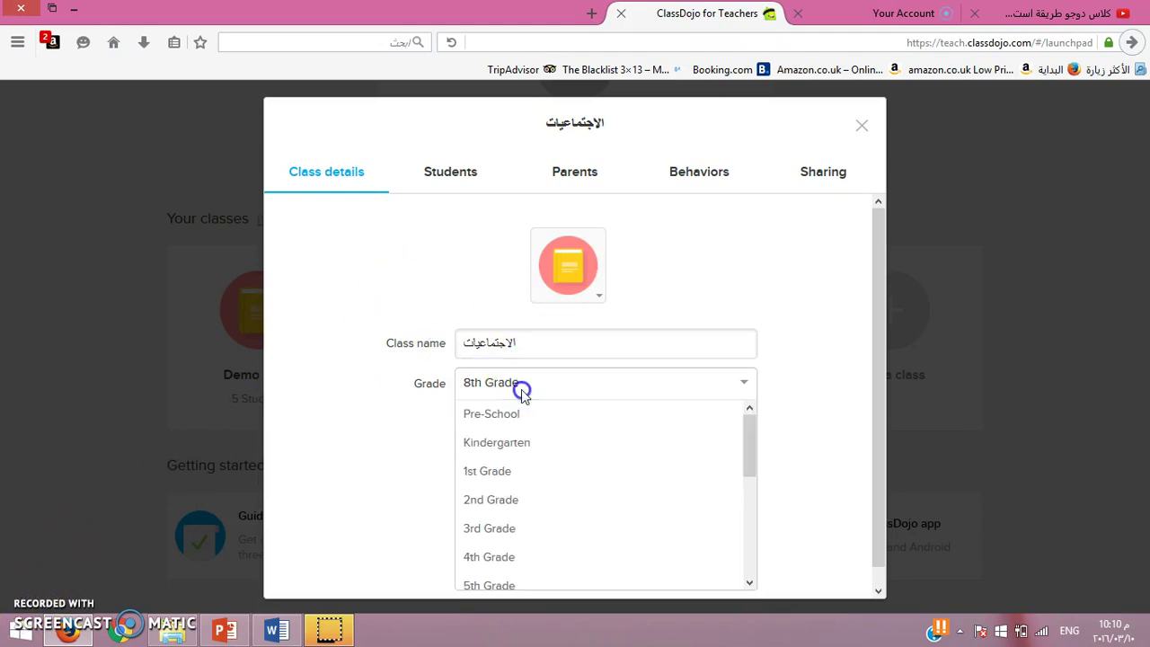
left_click(761, 256)
left_click(858, 121)
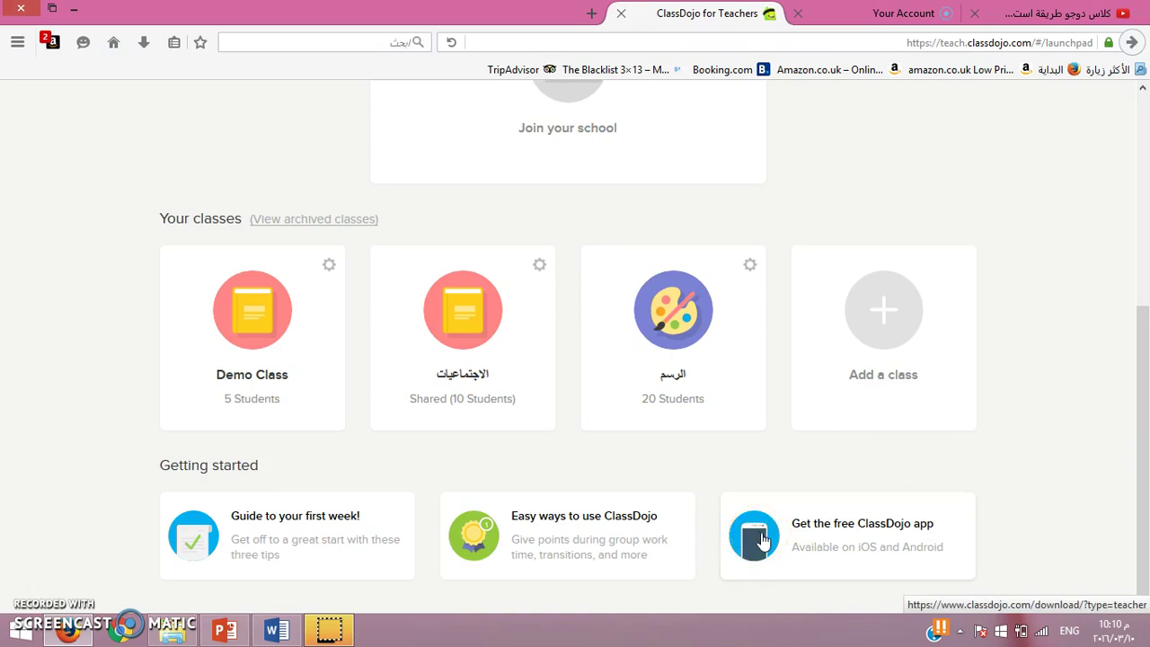
Step: Open the free ClassDojo app download page and choose Kuwait as the phone country code
left_click(765, 538)
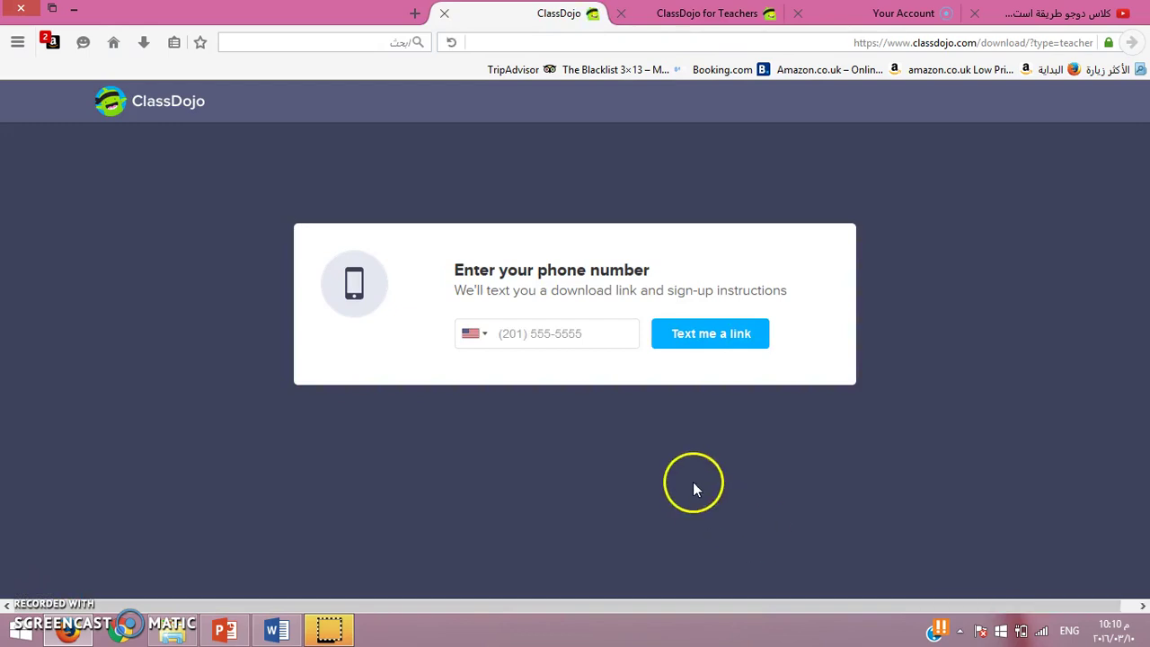
left_click(473, 334)
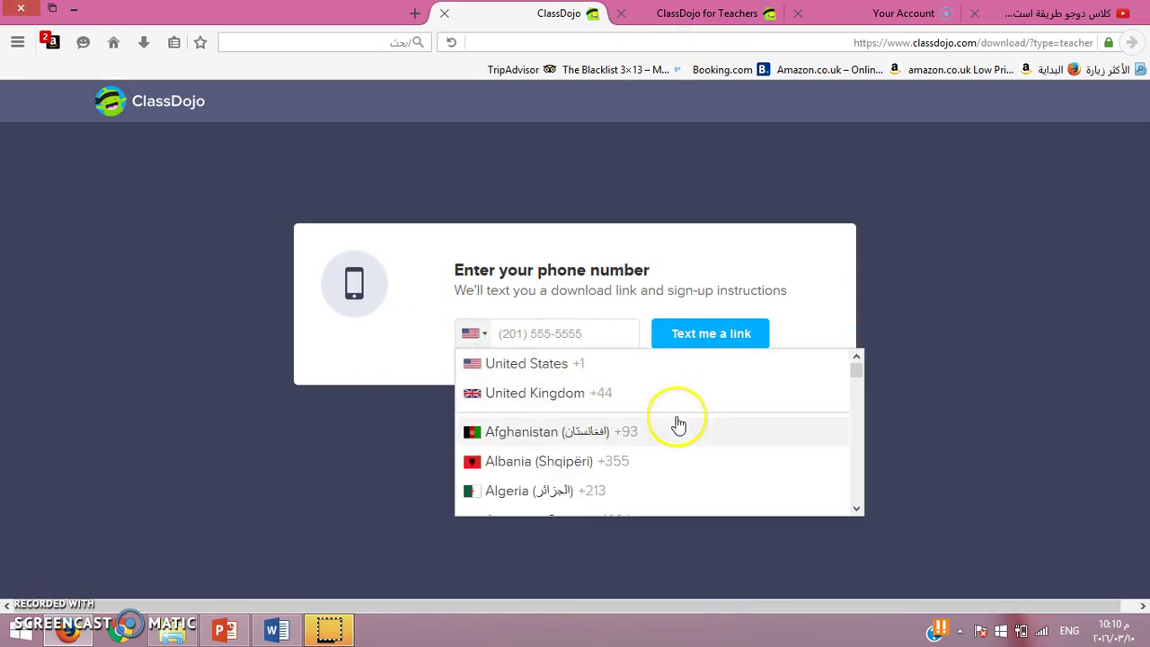
left_click_drag(859, 375, 868, 431)
left_click(535, 365)
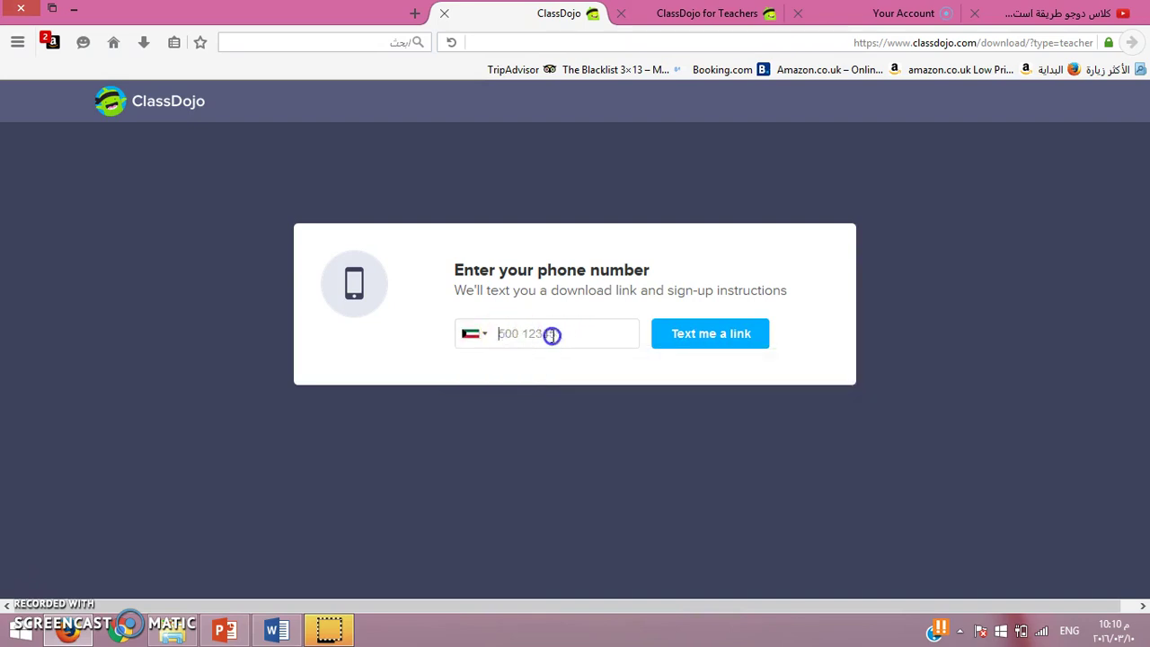
Step: Request the download link by text message, then close the download page with Ctrl+W
left_click(514, 333)
left_click(704, 344)
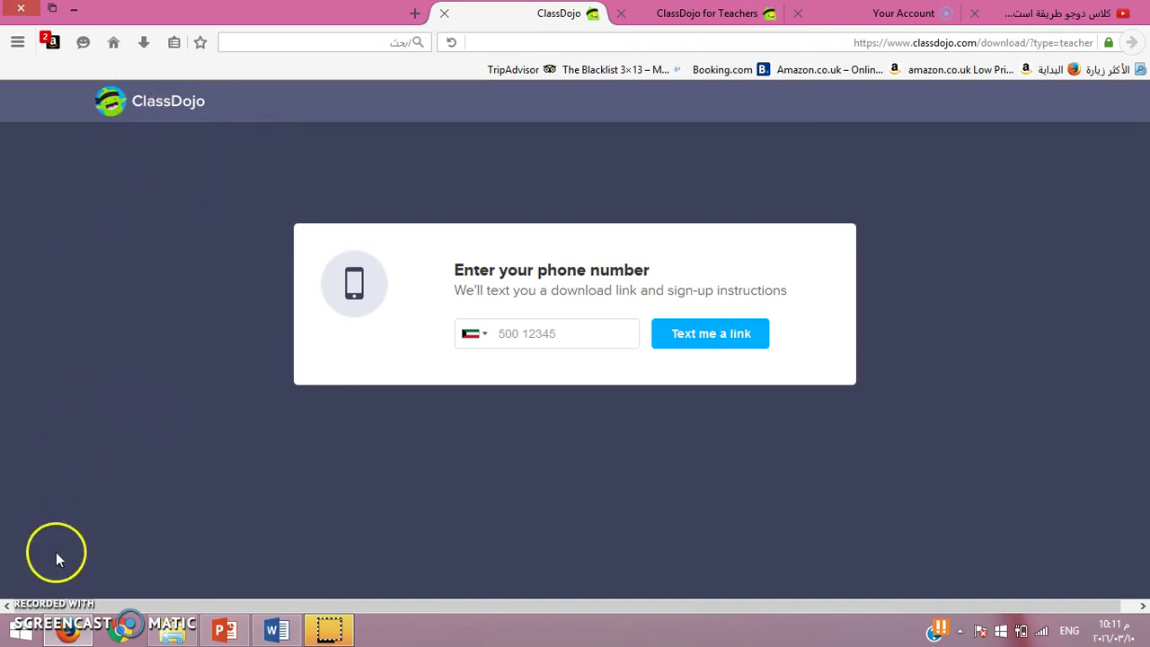
key("ctrl+w")
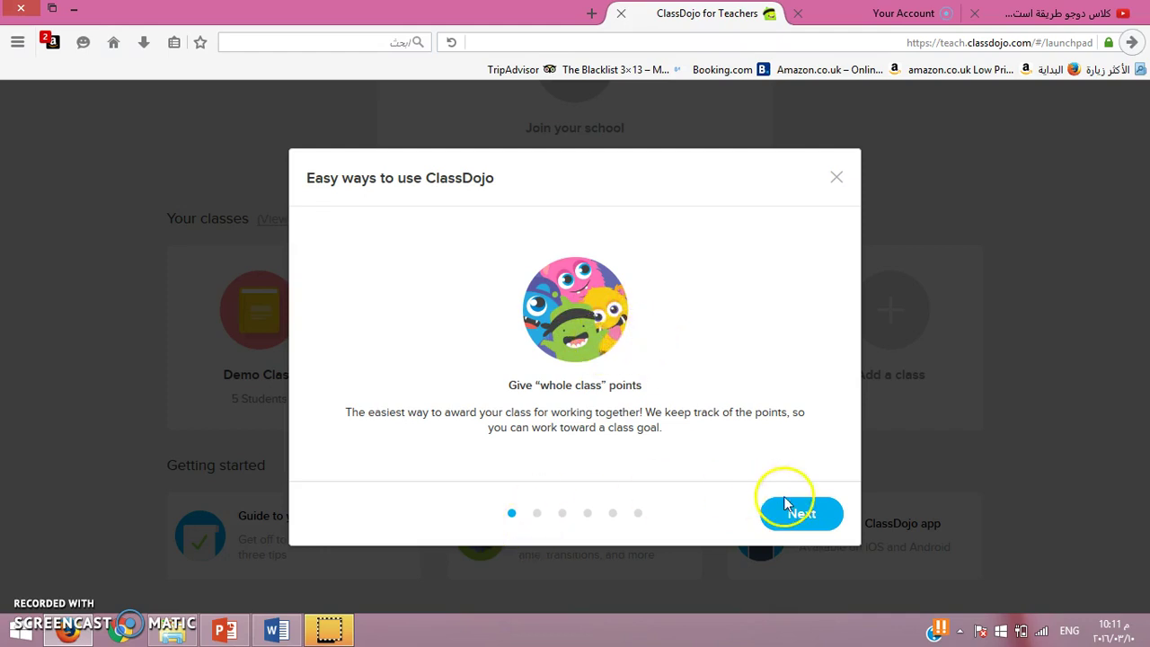
Step: Page through the whole-class, groups, transitions and homework-tracking tips, then finish with Done
left_click(796, 519)
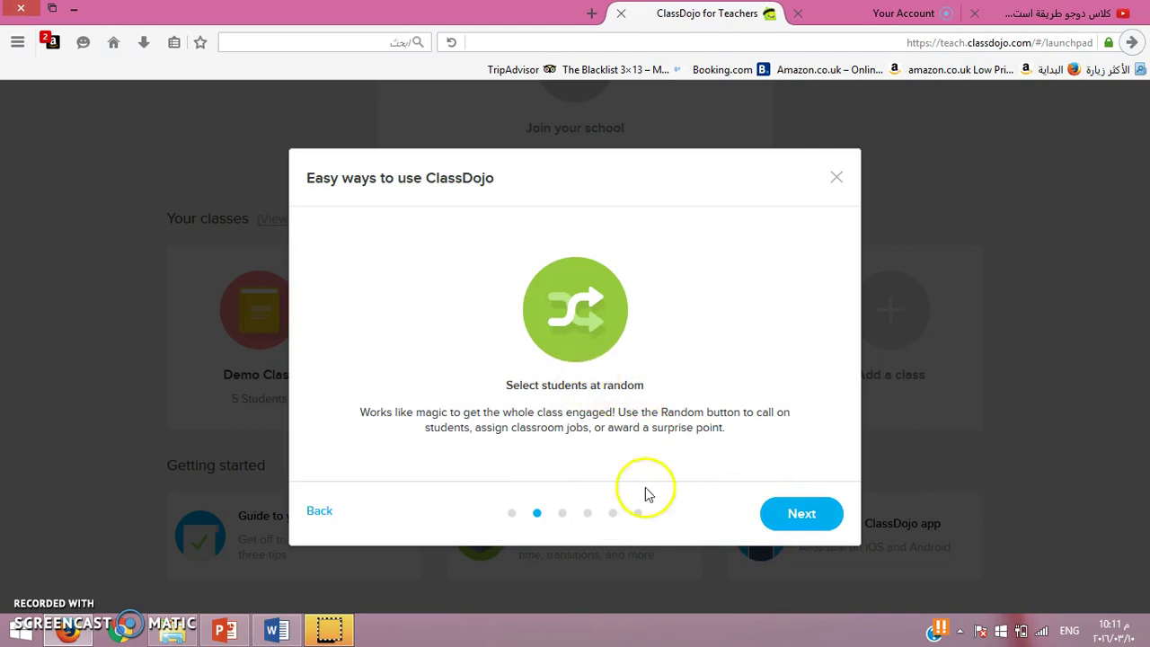
left_click(787, 521)
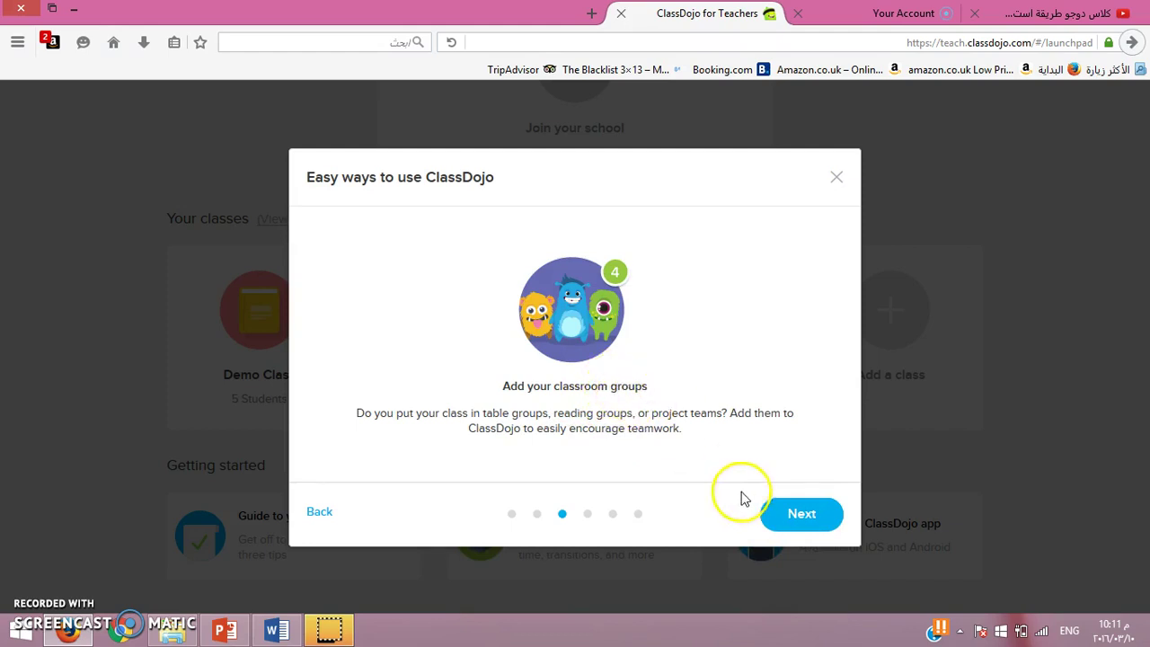
left_click(806, 522)
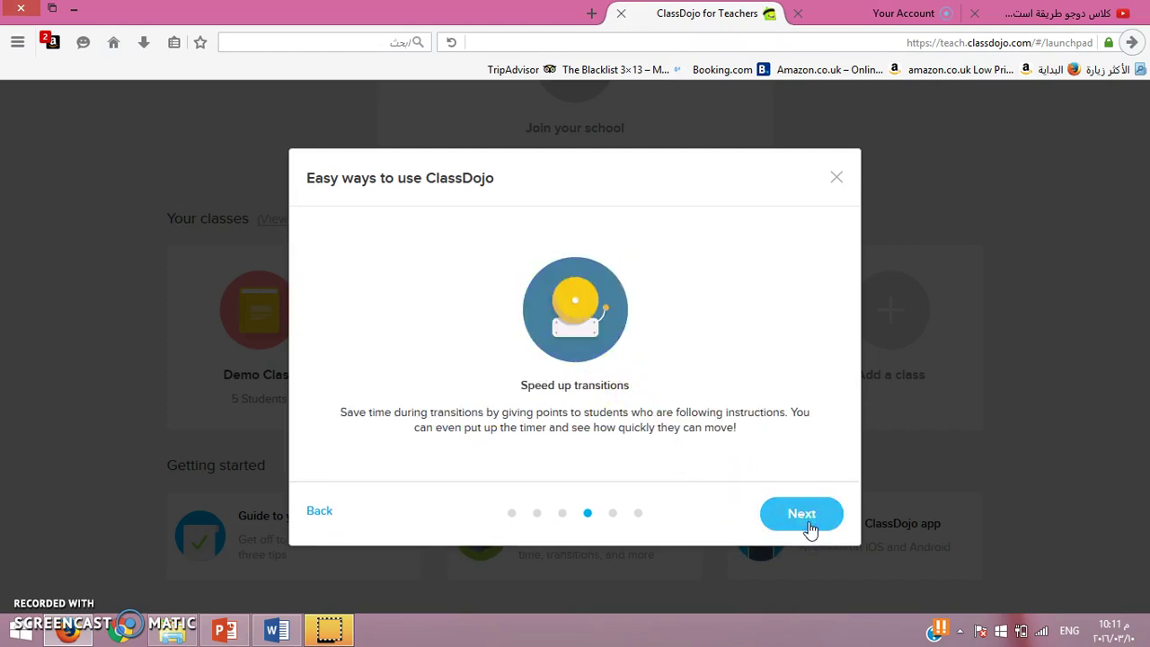
left_click(808, 524)
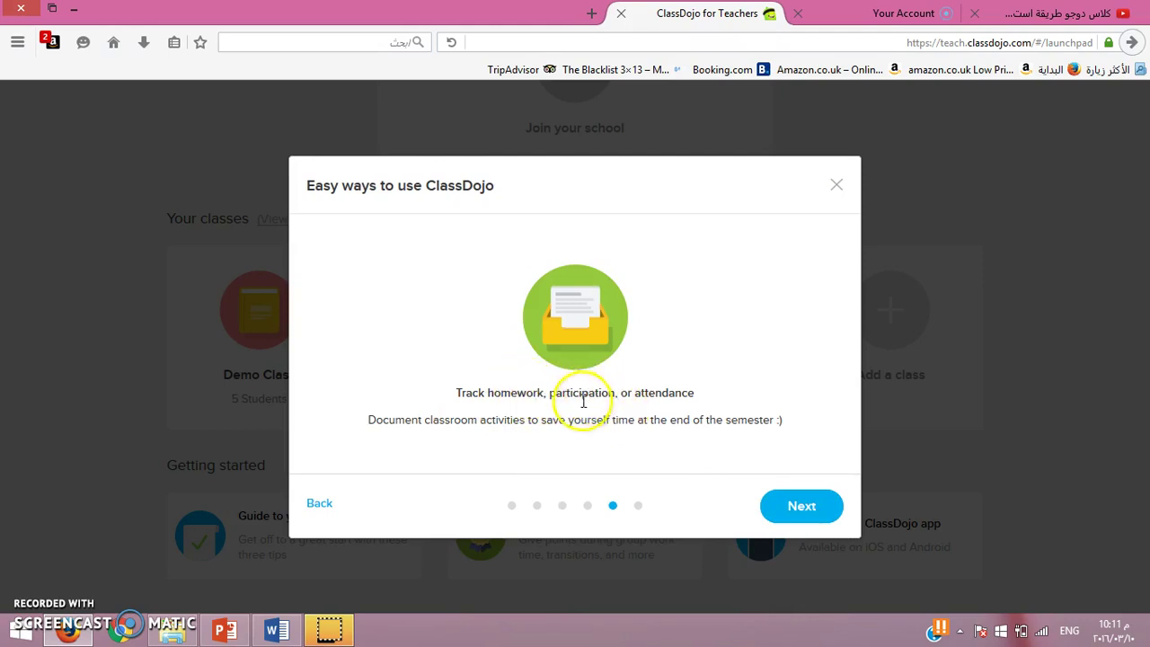
left_click(799, 508)
left_click(799, 508)
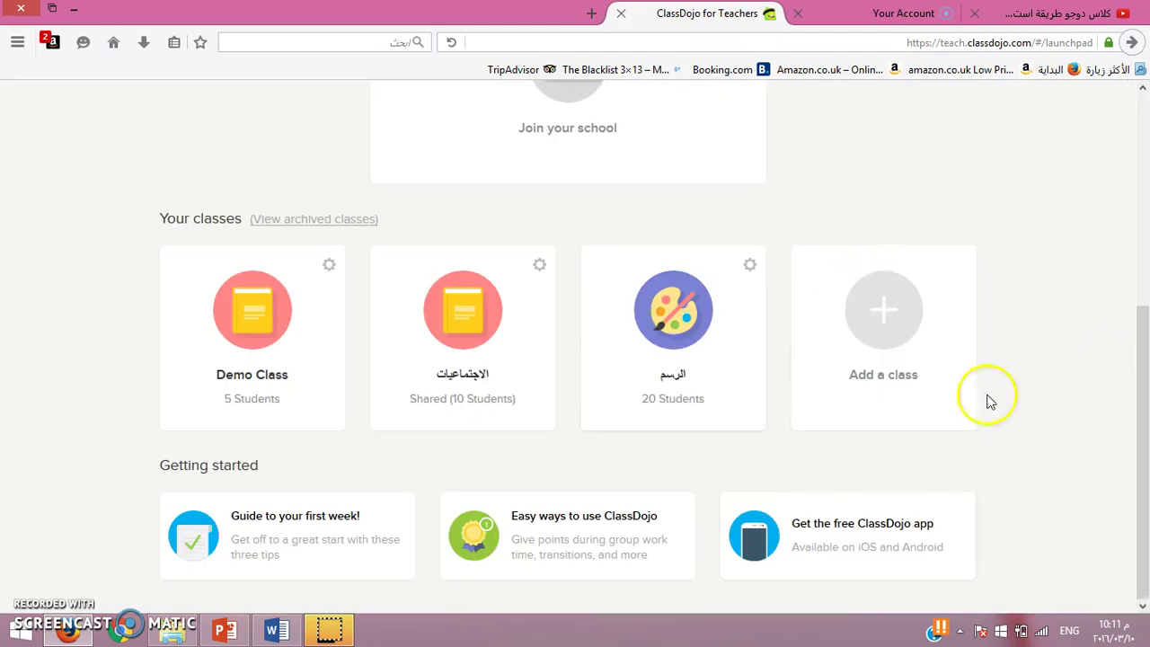
Step: Open the الاجتماعيات class's Groups view and start adding its first group
left_click(472, 337)
left_click(611, 261)
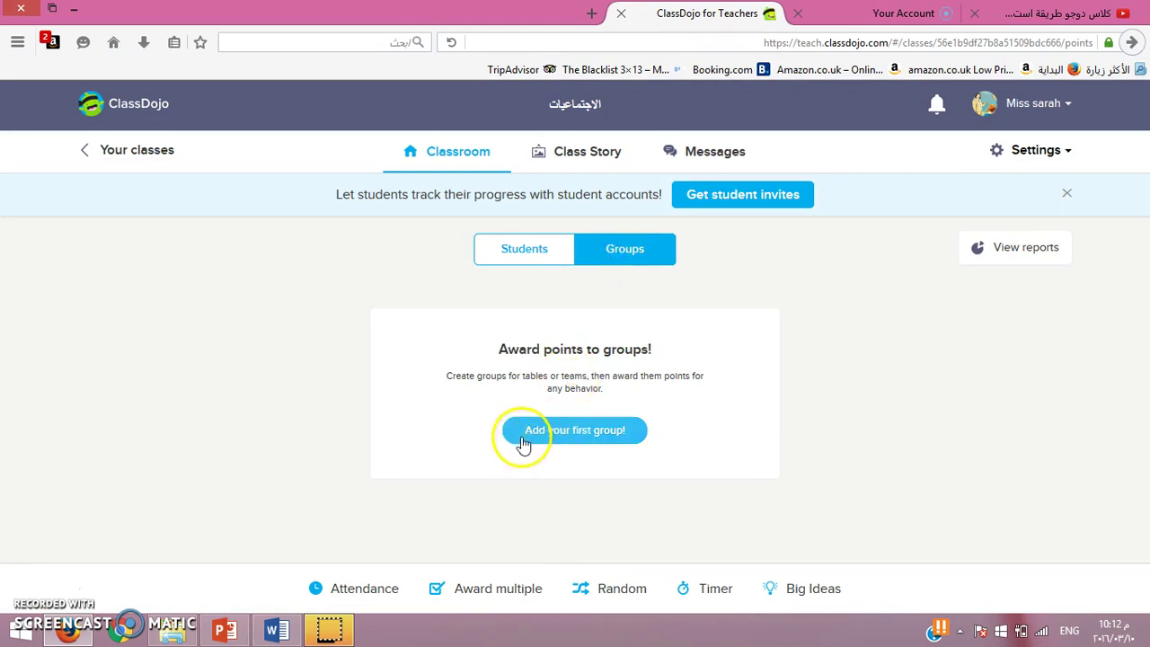
left_click(565, 440)
Step: Select three students, name the group 'قروب التميز' in Arabic, and create it
left_click(649, 310)
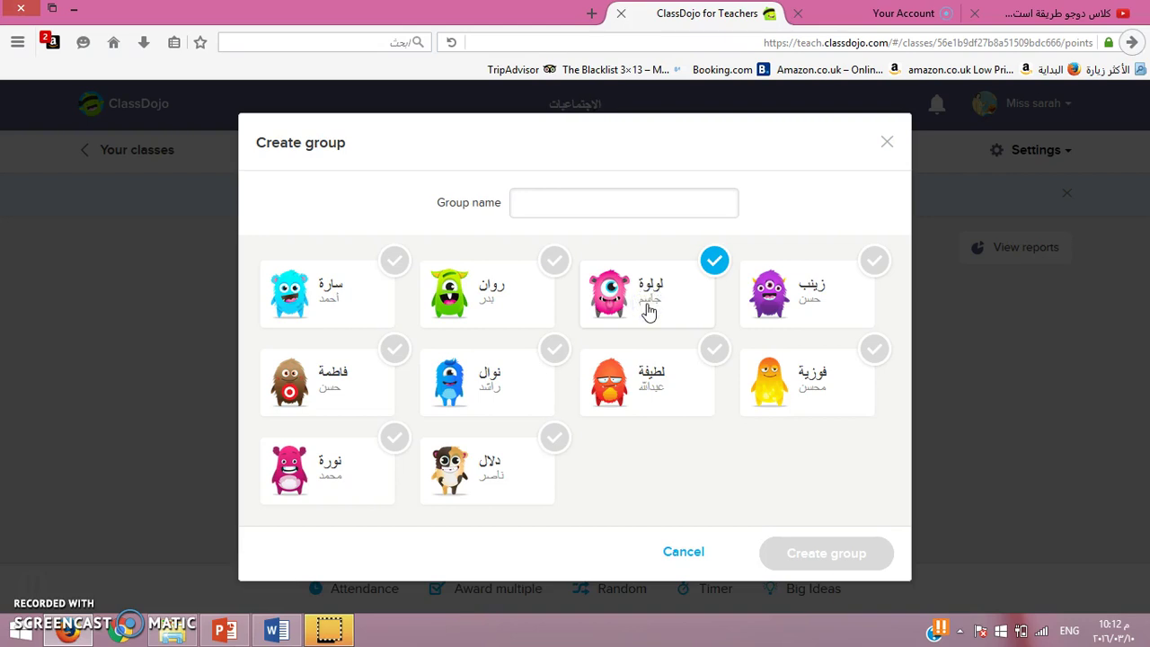
left_click(438, 398)
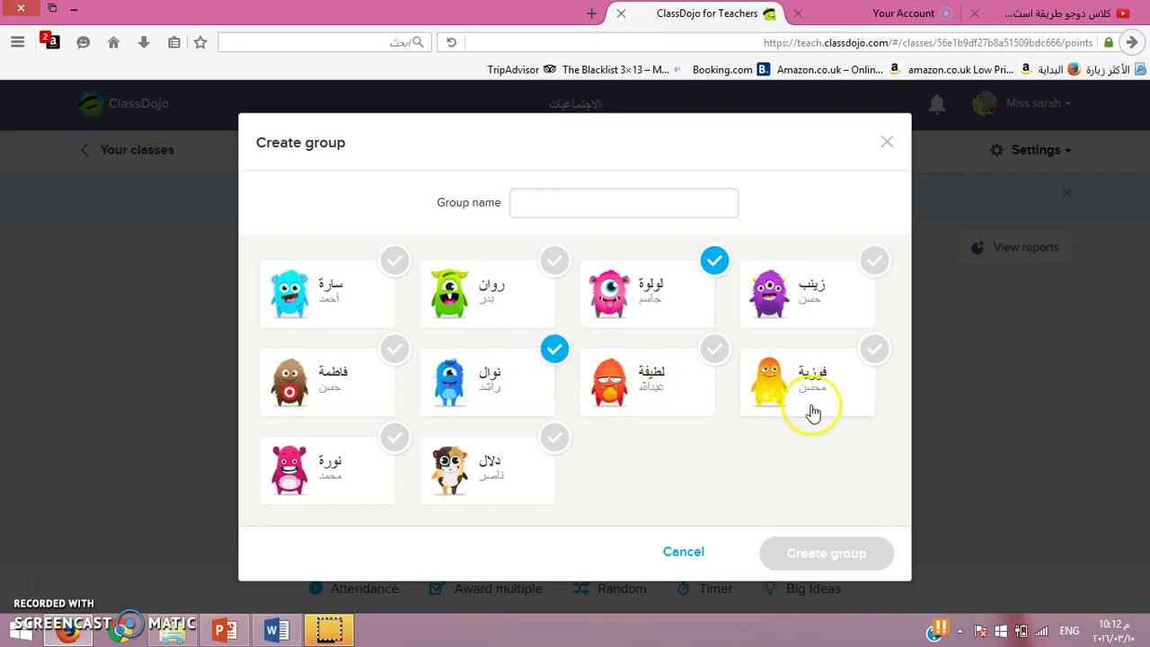
left_click(563, 208)
type("t")
key("BackSpace")
key("alt+shift")
type("ف")
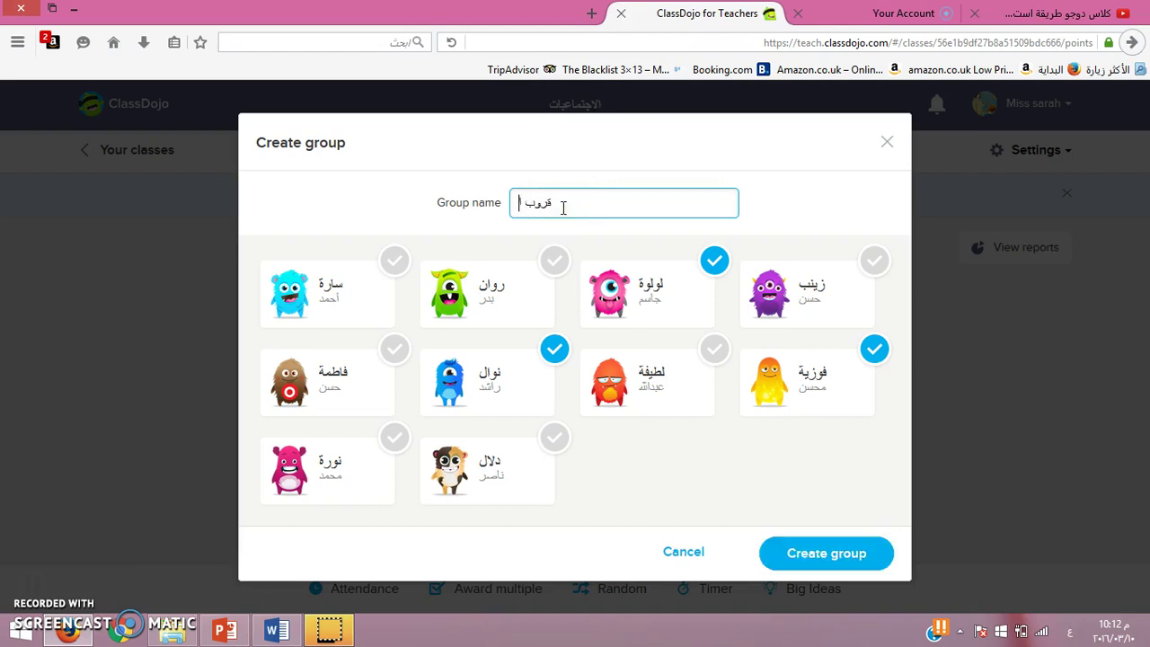
left_click(827, 550)
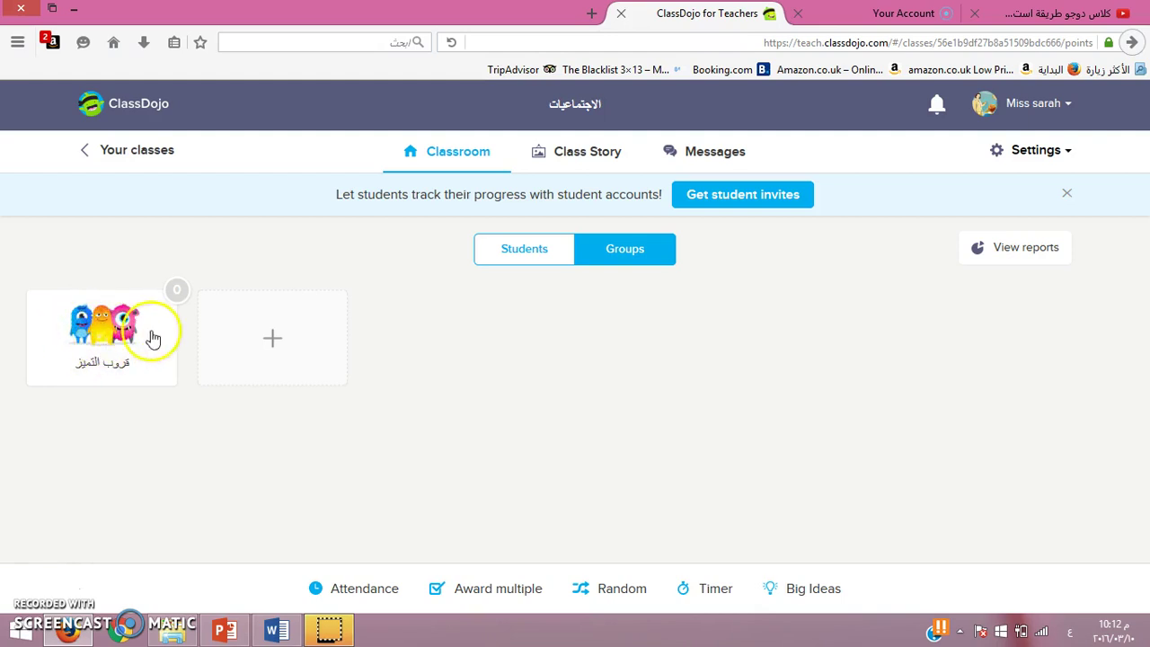
Step: Start a new group and select five students from the top, middle and bottom rows
left_click(270, 348)
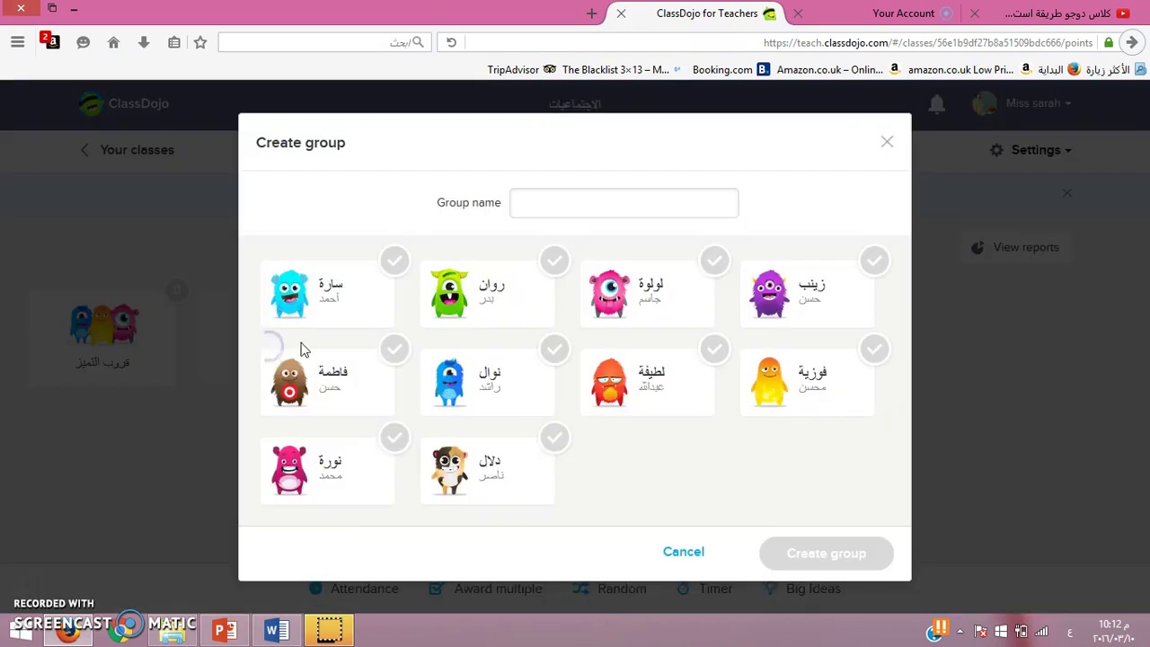
left_click(306, 476)
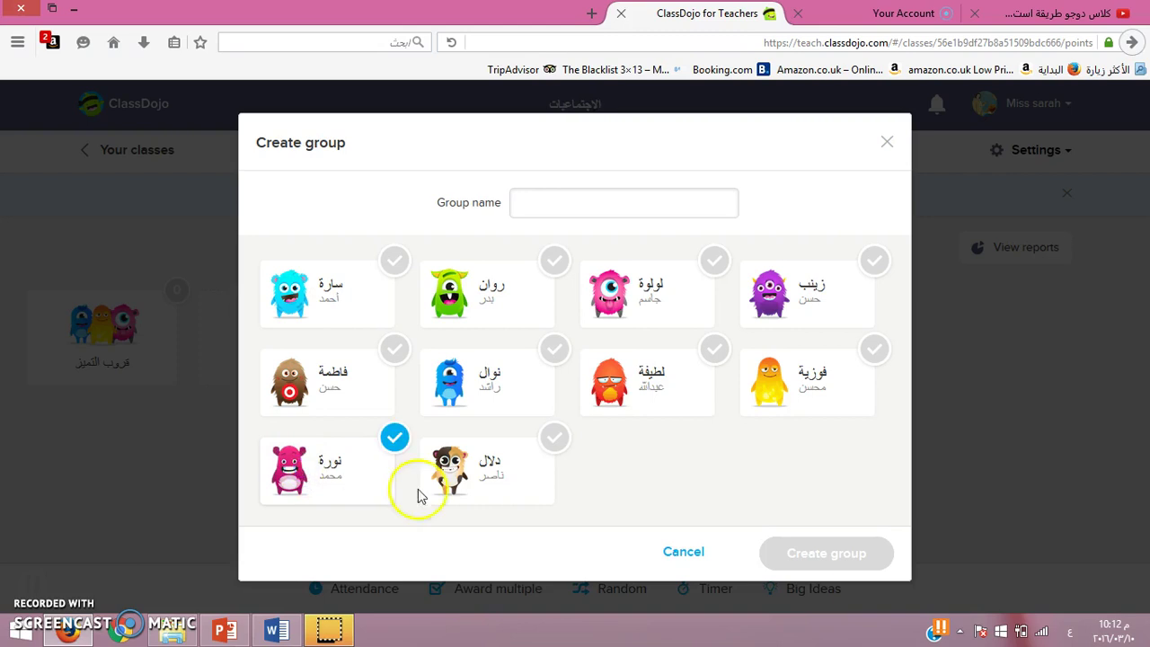
left_click(457, 492)
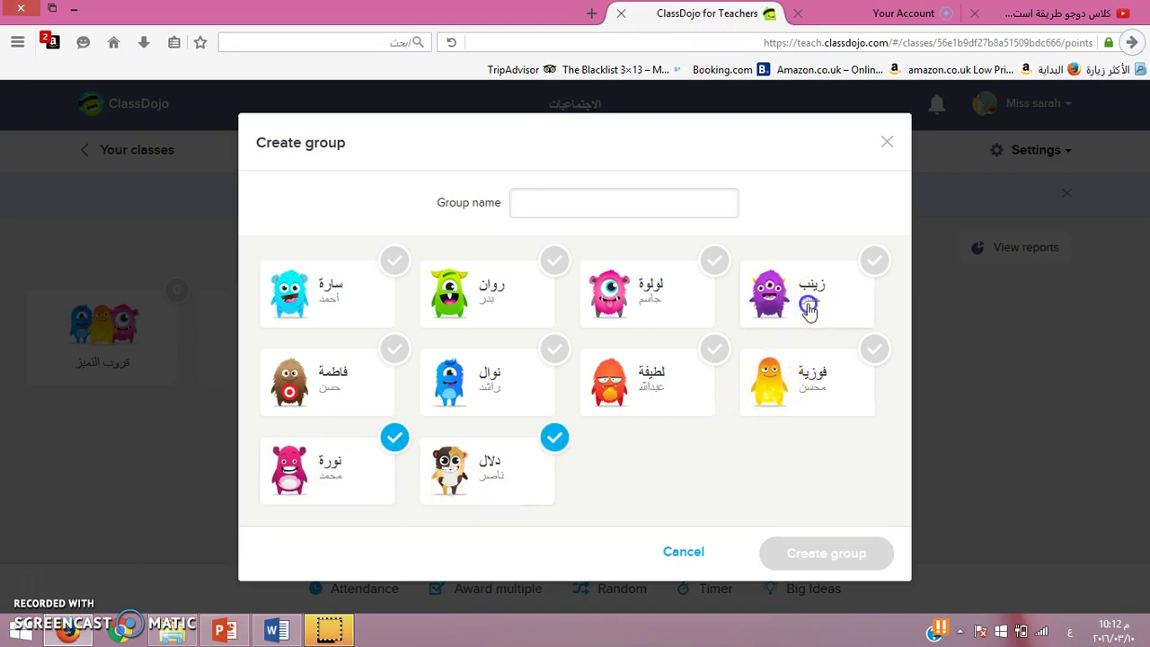
left_click(804, 308)
left_click(339, 321)
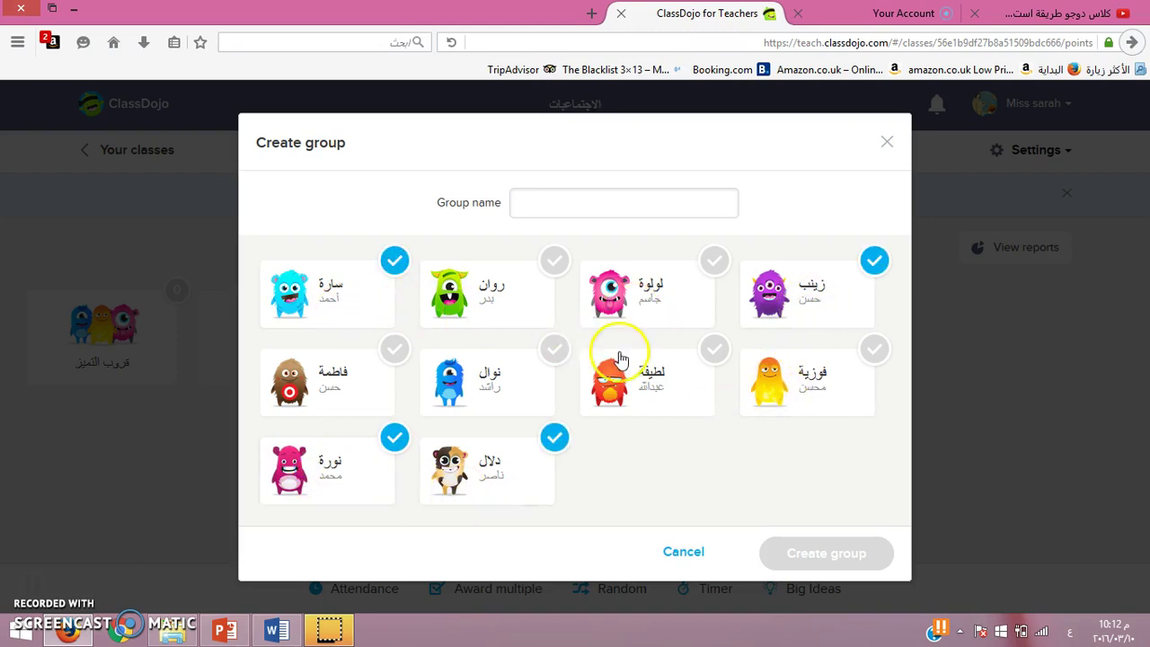
left_click(658, 400)
Step: Name the group 'قروب النشاط الحر', create it, and switch to the students view
left_click(597, 201)
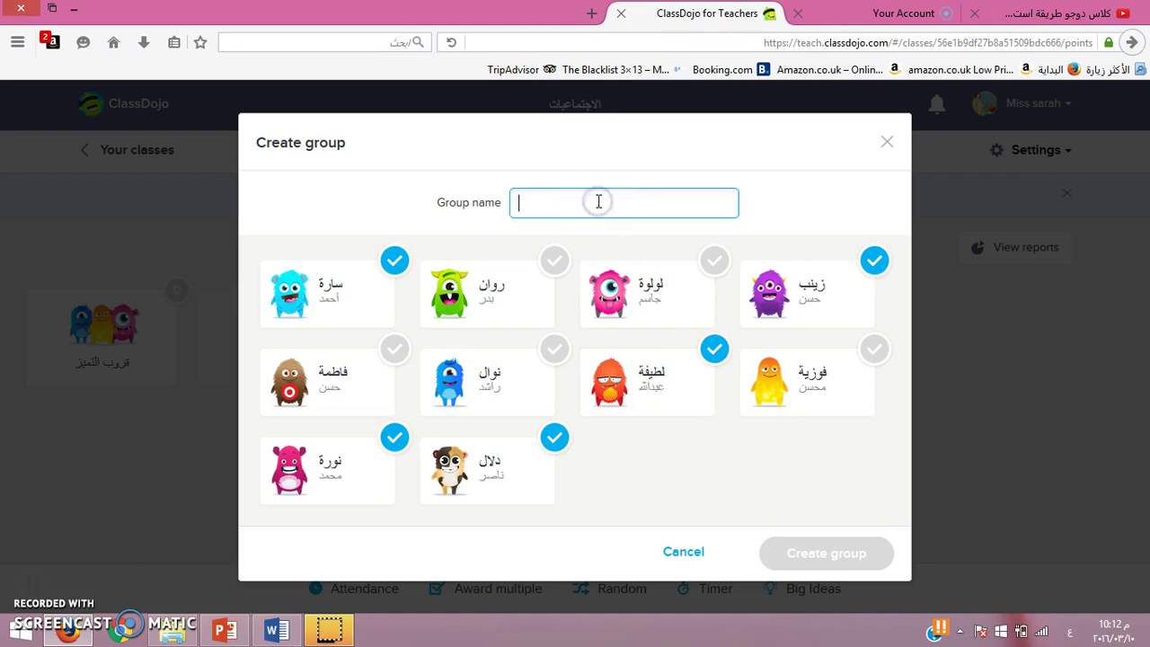
type("قروب ال")
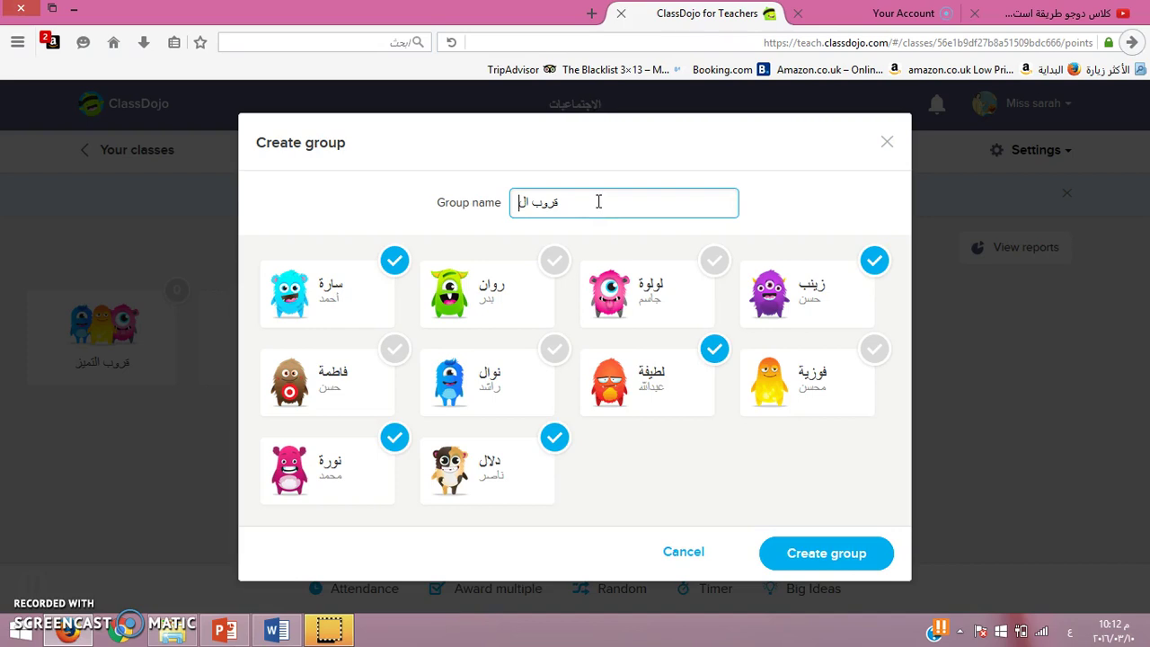
left_click(14, 593)
left_click(519, 202)
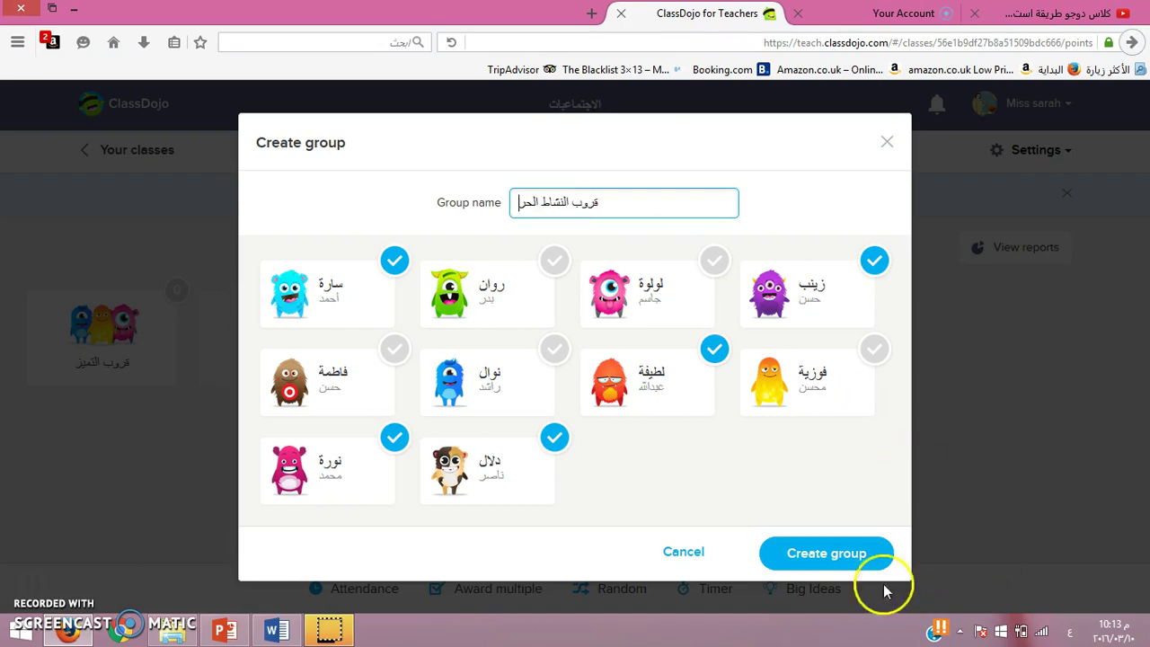
left_click(855, 557)
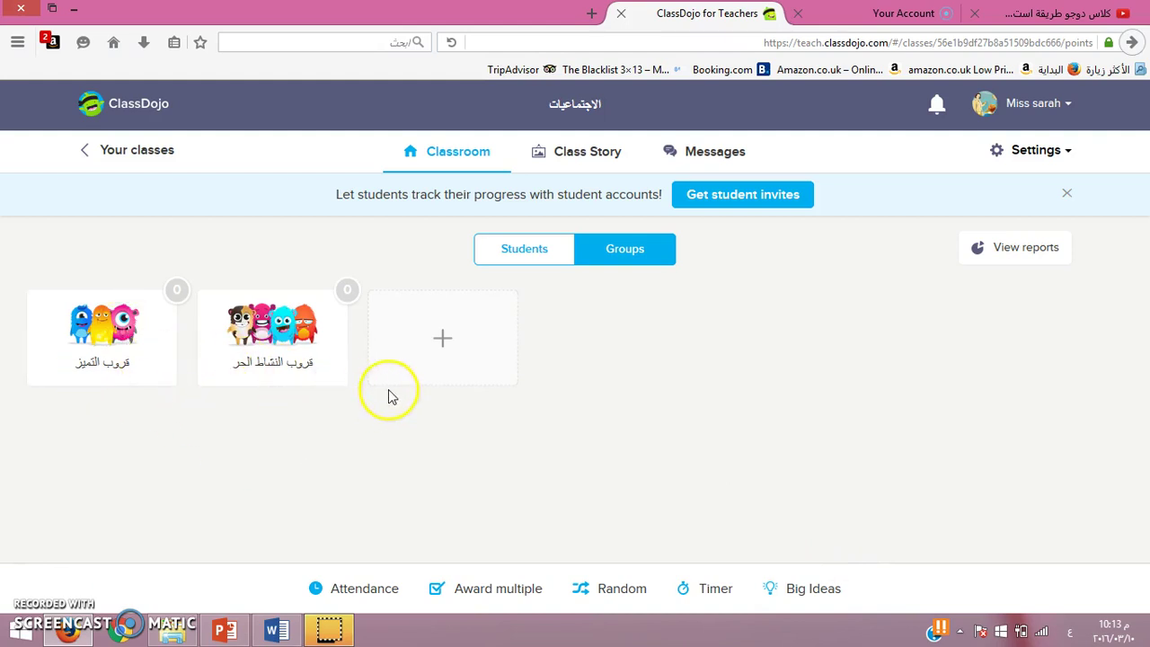
left_click(532, 255)
Step: Back in Groups, award the قروب النشاط الحر group points for التعاون
left_click(633, 255)
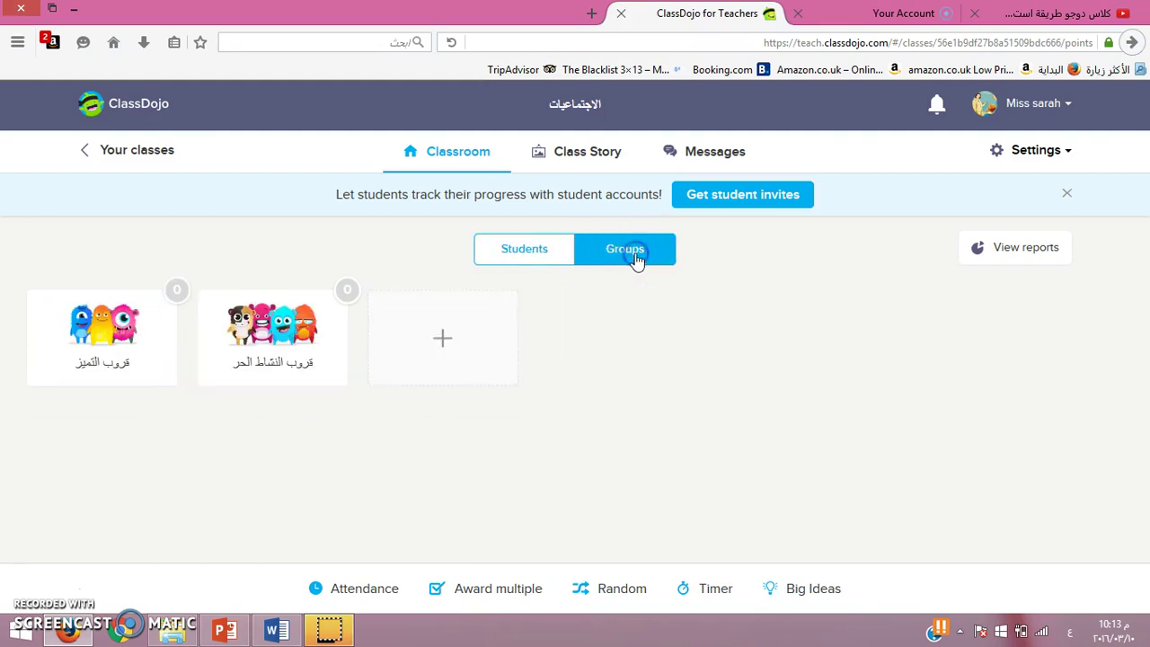
left_click(296, 346)
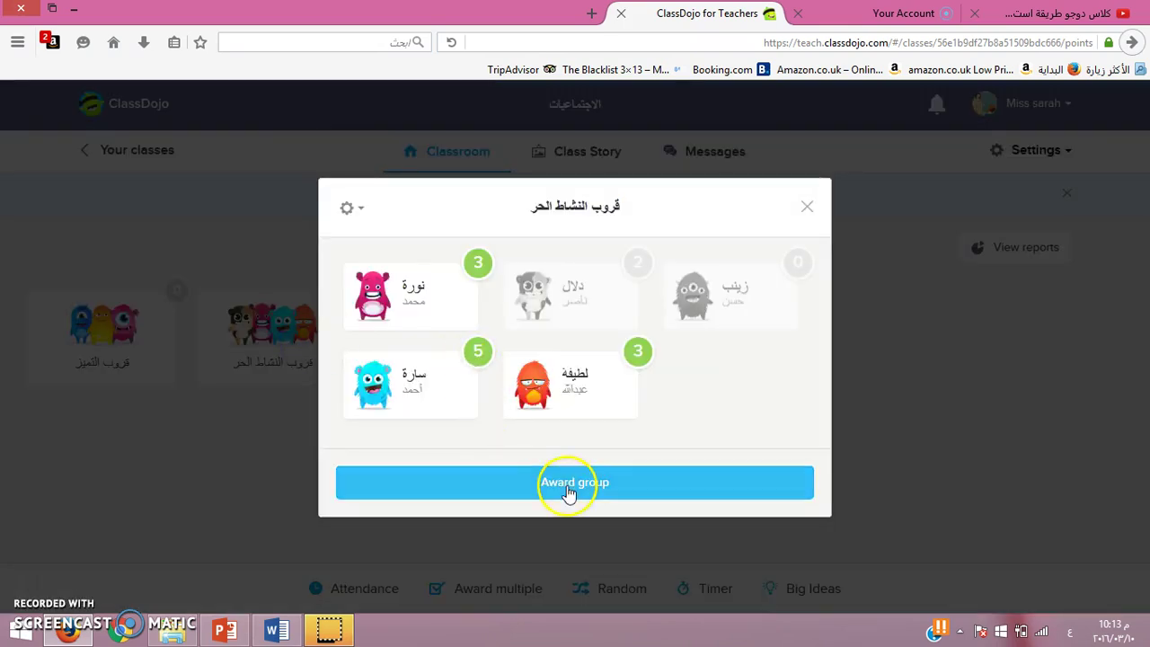
left_click(566, 490)
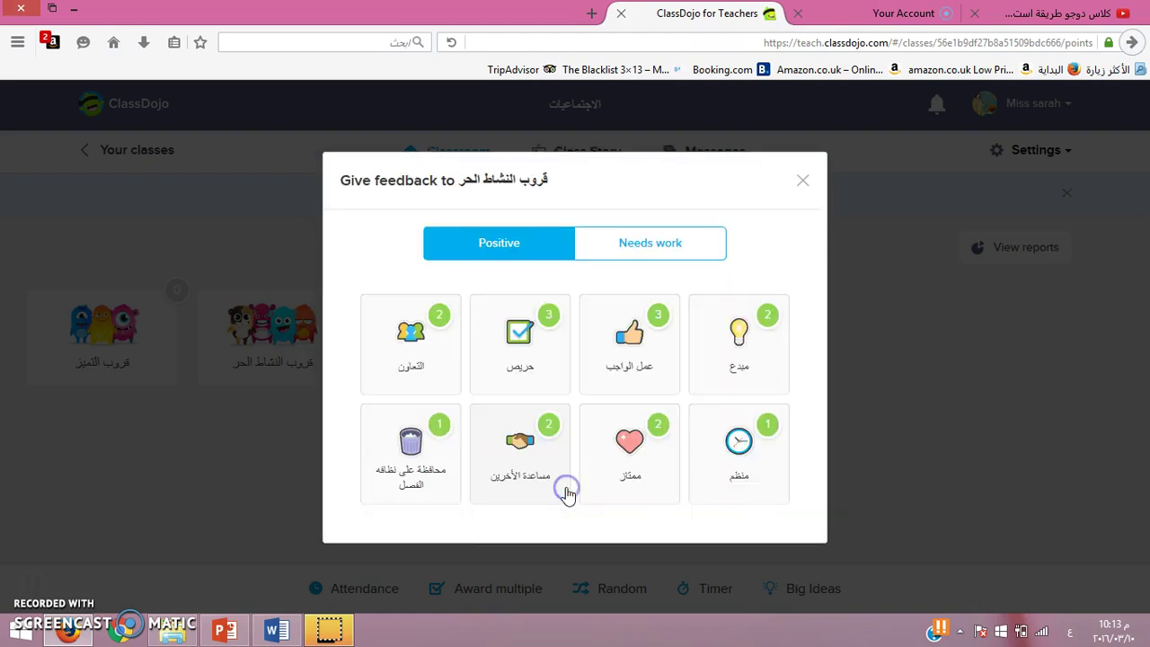
left_click(398, 358)
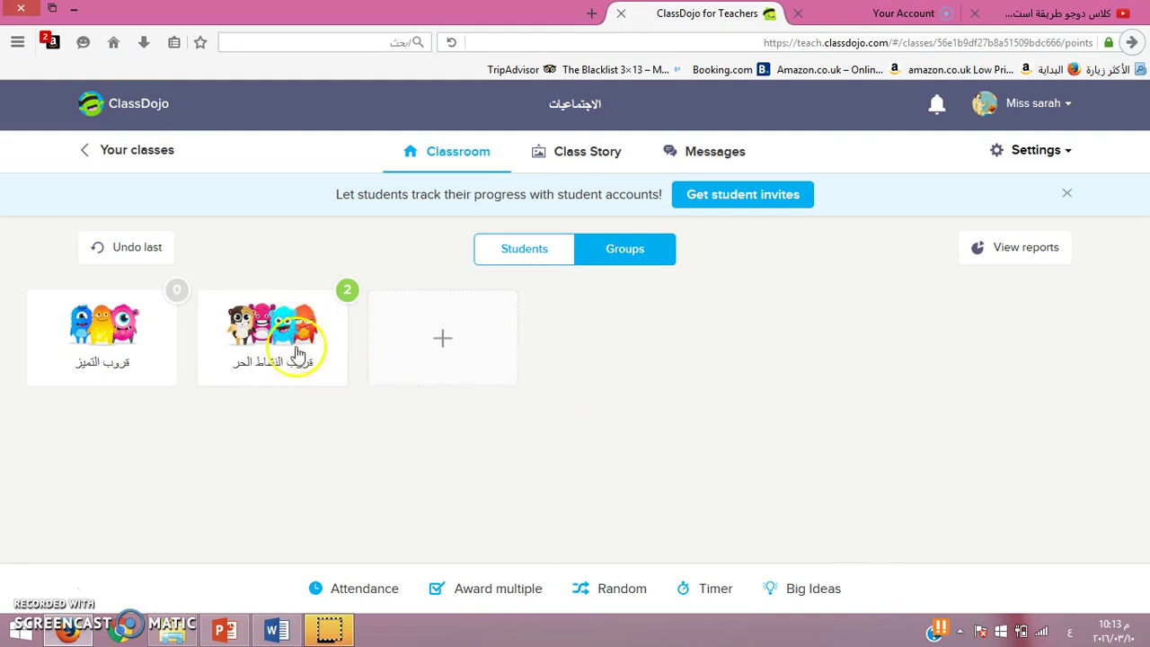
Step: Give قروب التميز +2 for مساعدة الأخرين, then undo that award
left_click(105, 361)
left_click(551, 441)
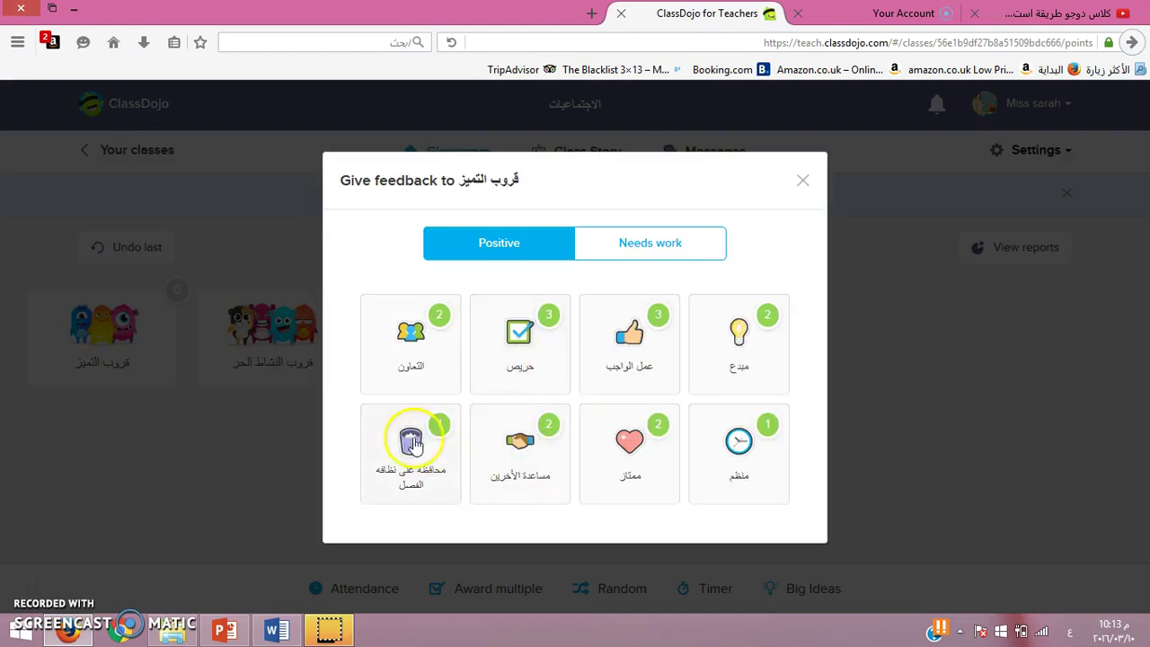
left_click(527, 471)
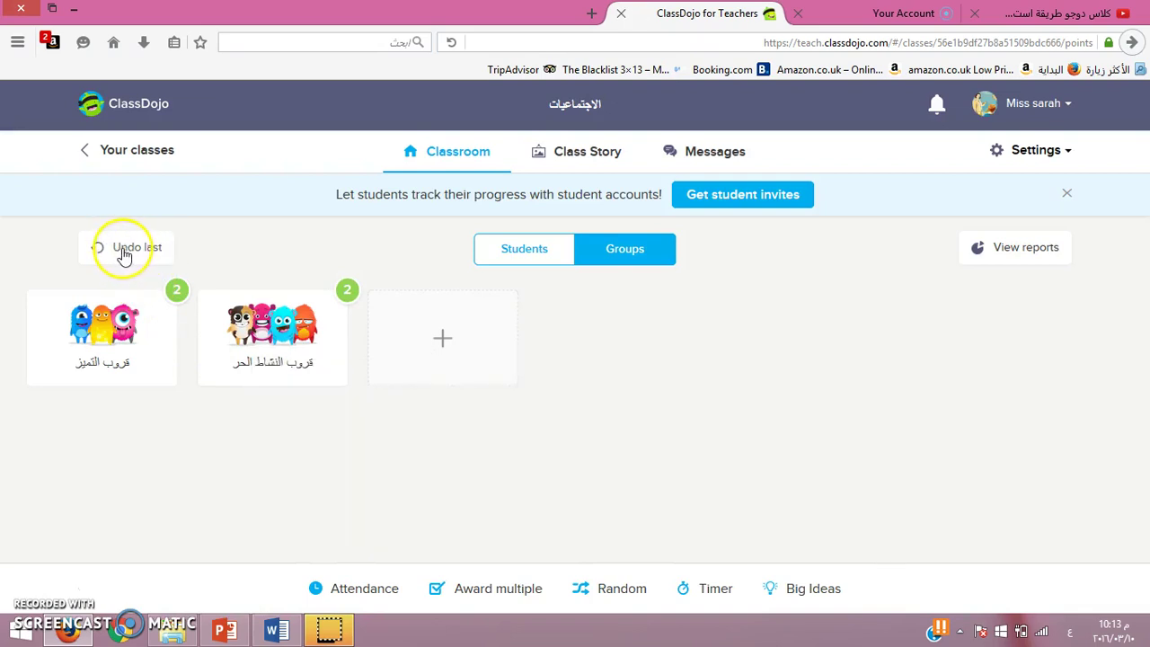
left_click(113, 251)
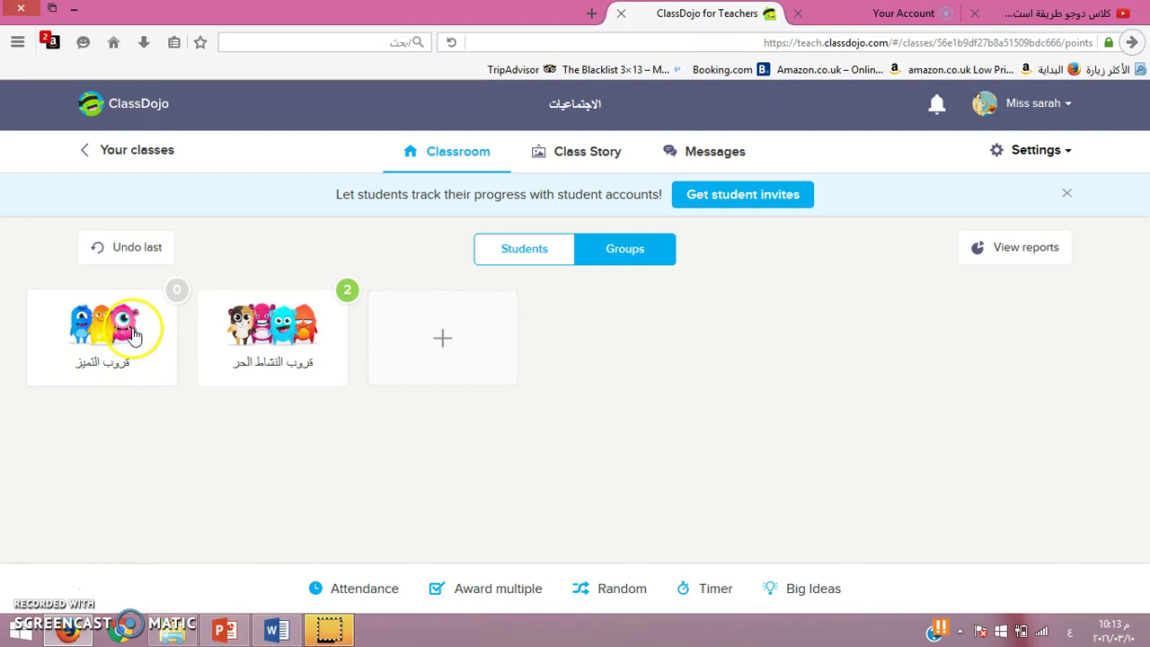
Step: Take 2 points from قروب التميز for the needs-work behaviour عدم الاحترام
left_click(130, 332)
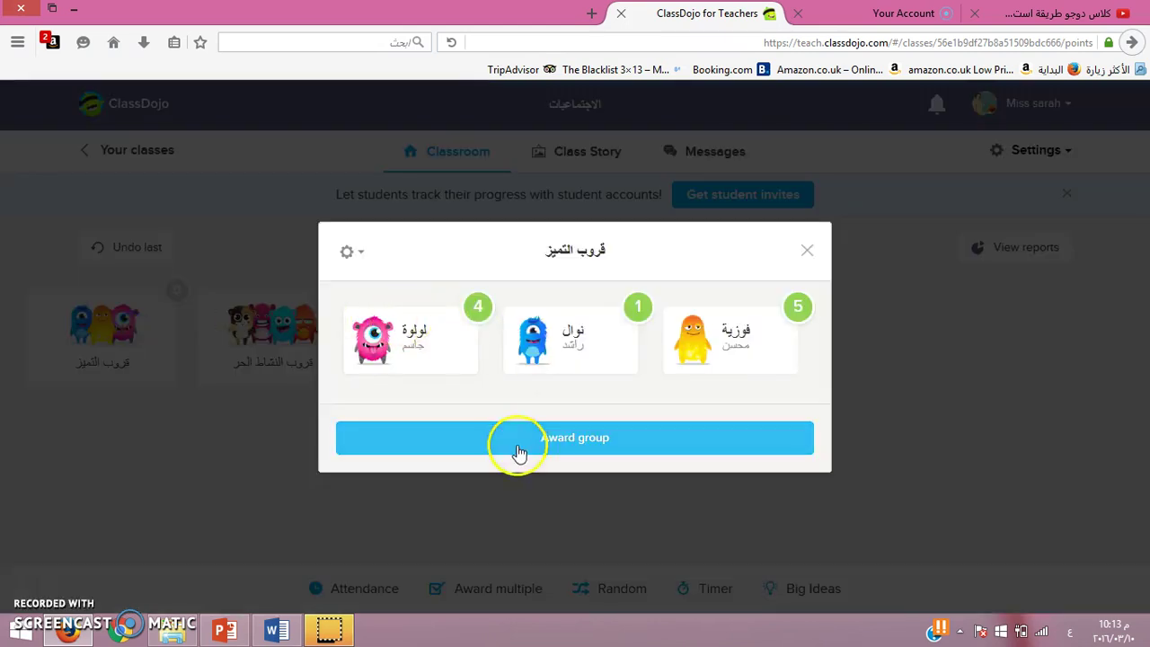
left_click(515, 452)
left_click(629, 245)
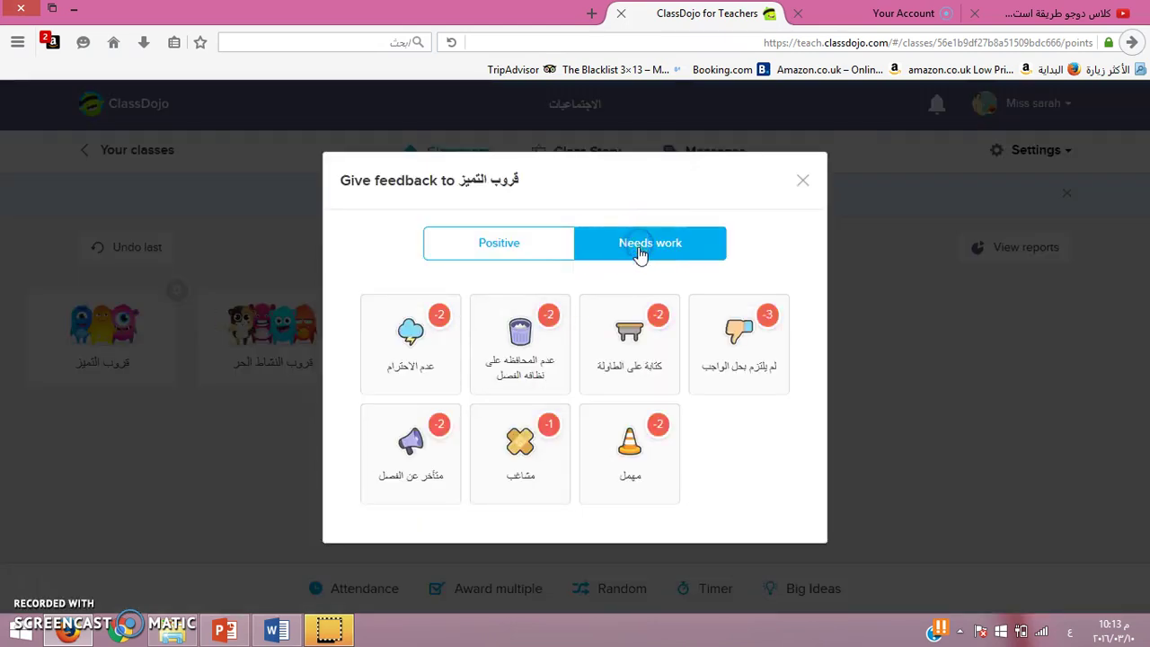
left_click(426, 366)
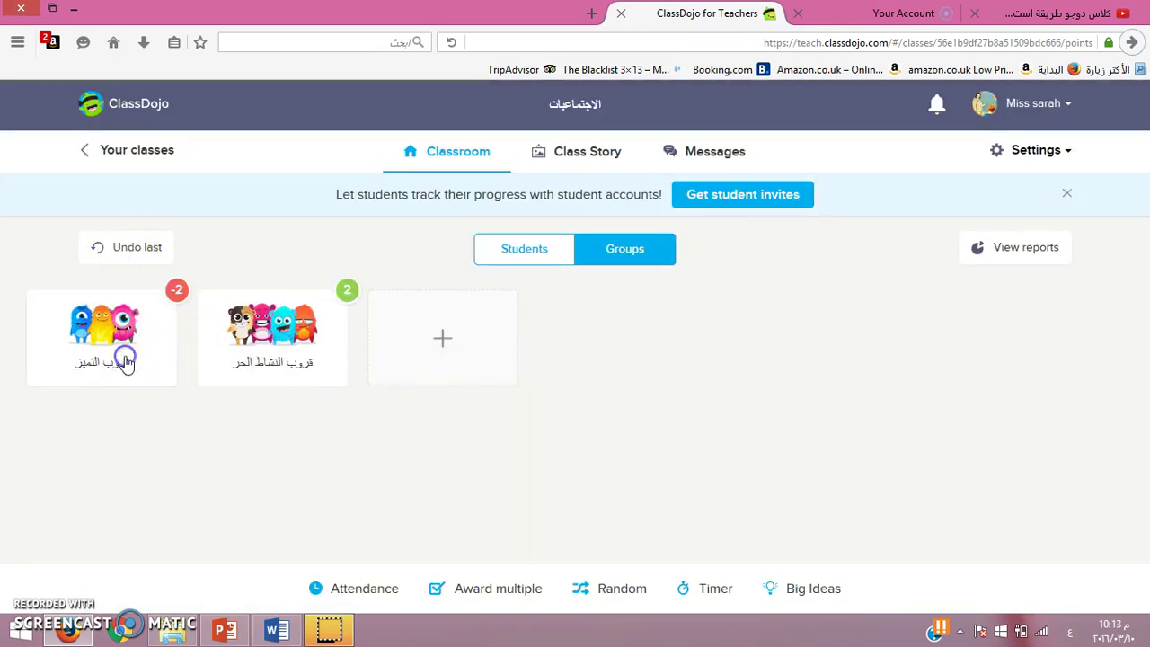
Step: Give قروب التميز +1 for محافظة على نظافه الفصل and +2 for ممتاز
left_click(128, 358)
left_click(534, 449)
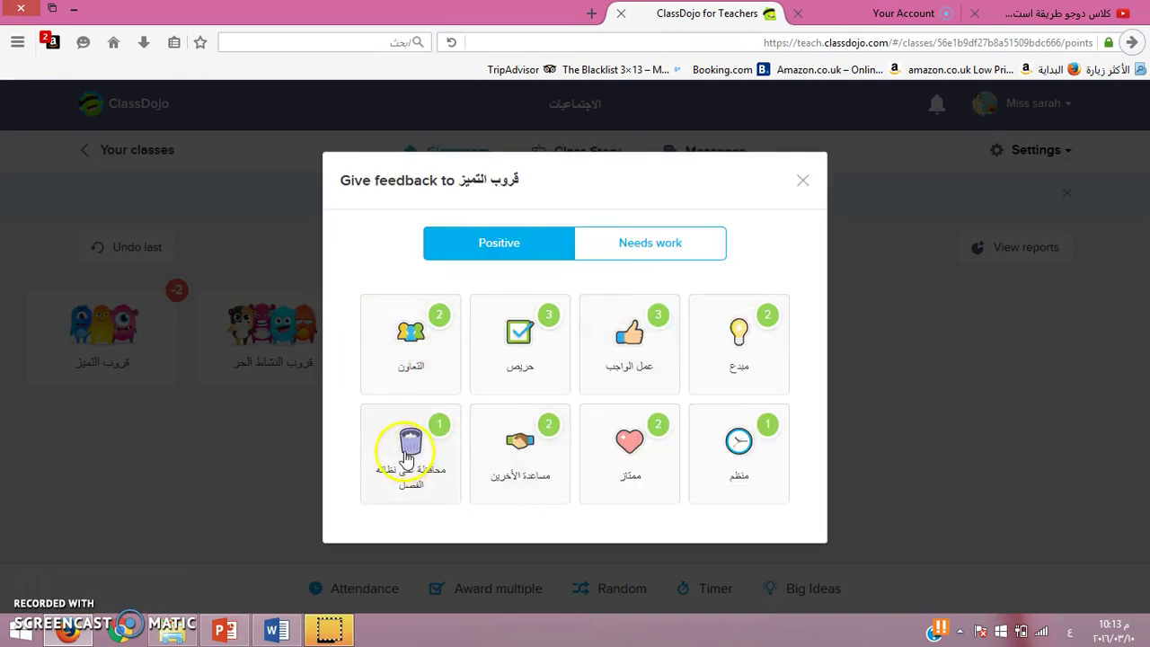
left_click(407, 456)
left_click(135, 344)
left_click(518, 436)
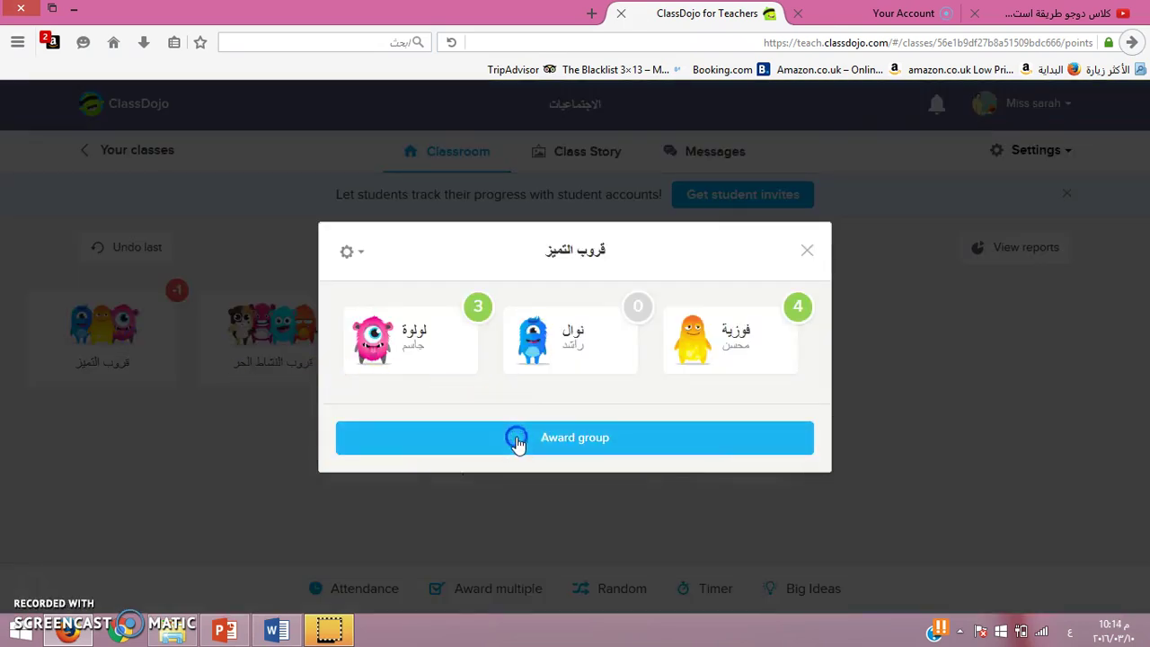
left_click(647, 457)
left_click(157, 448)
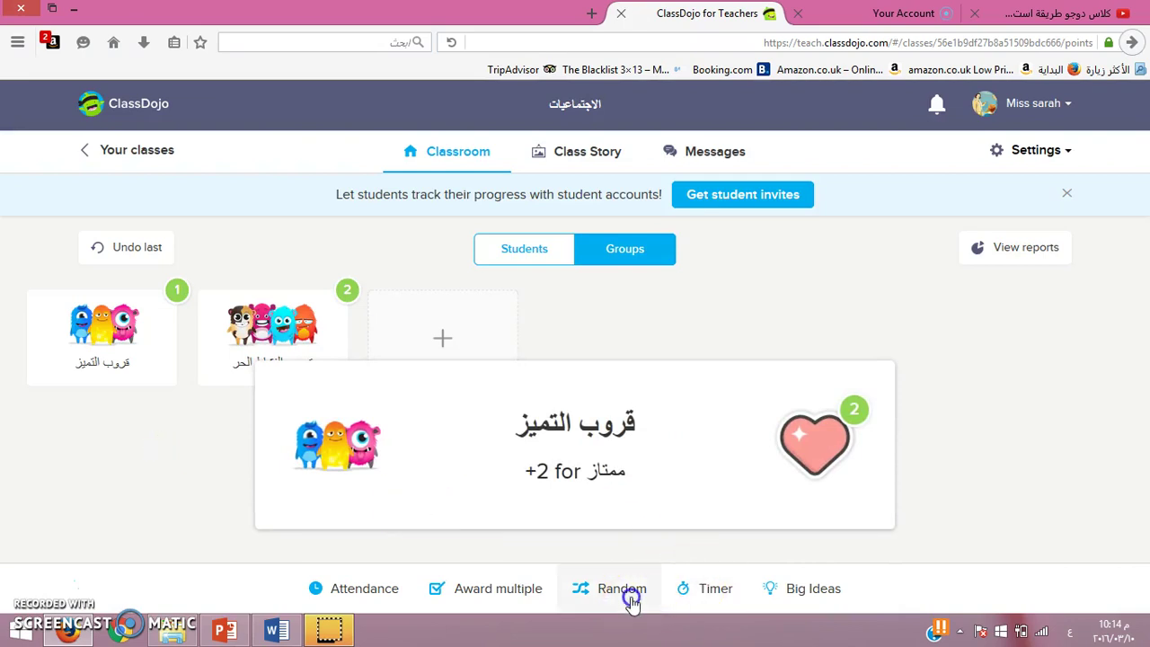
Step: Randomly pick a student, give them +3 for عمل الواجب, and return to the Groups view
left_click(632, 600)
left_click(490, 385)
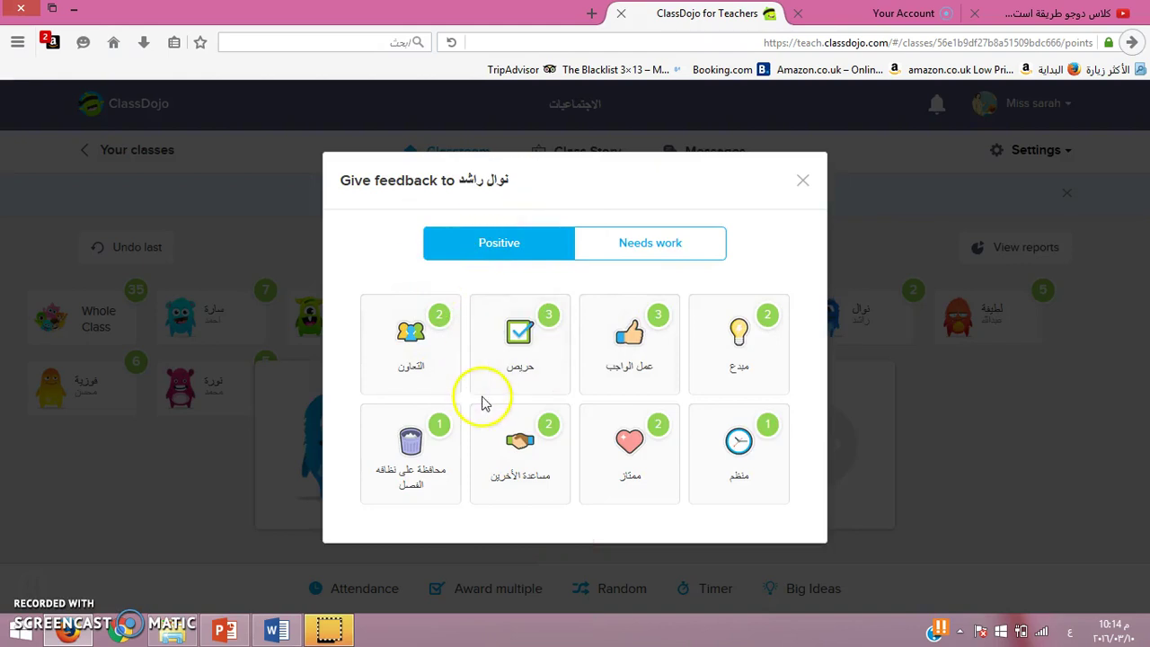
left_click(626, 367)
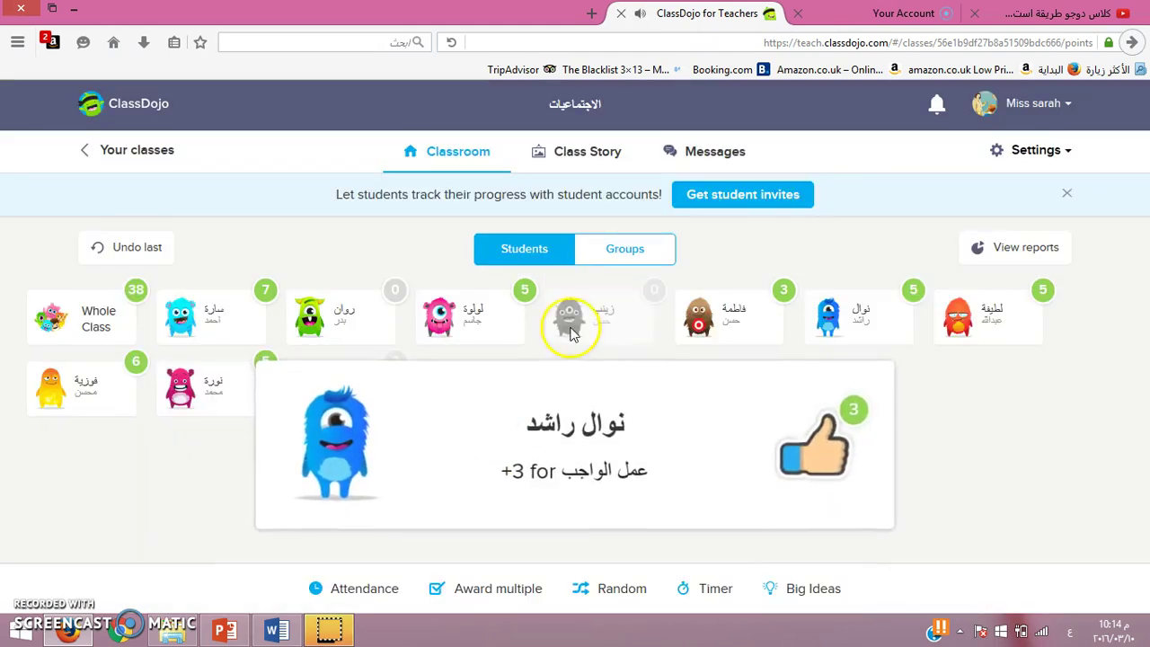
left_click(625, 252)
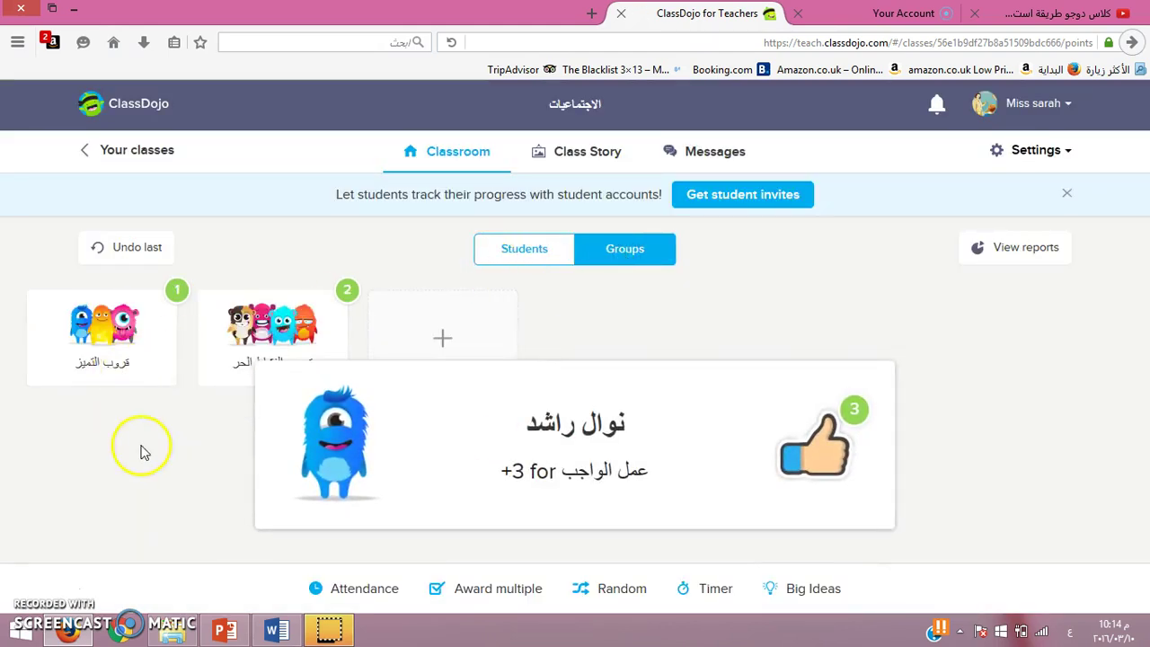
left_click(1030, 257)
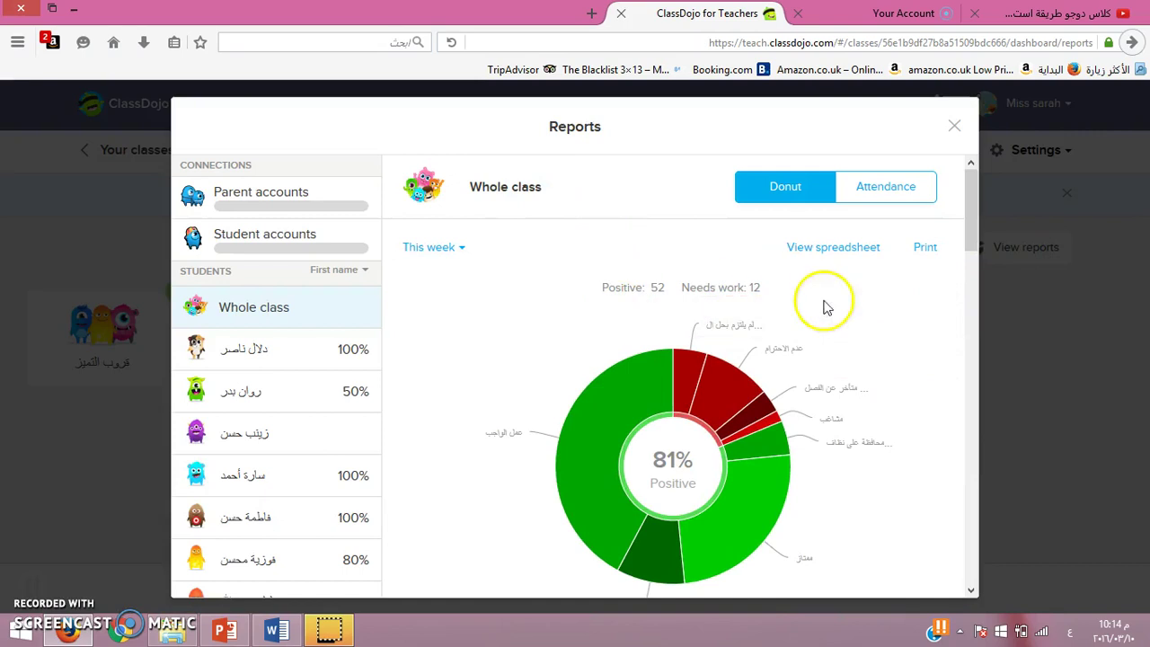
left_click_drag(975, 247, 1014, 249)
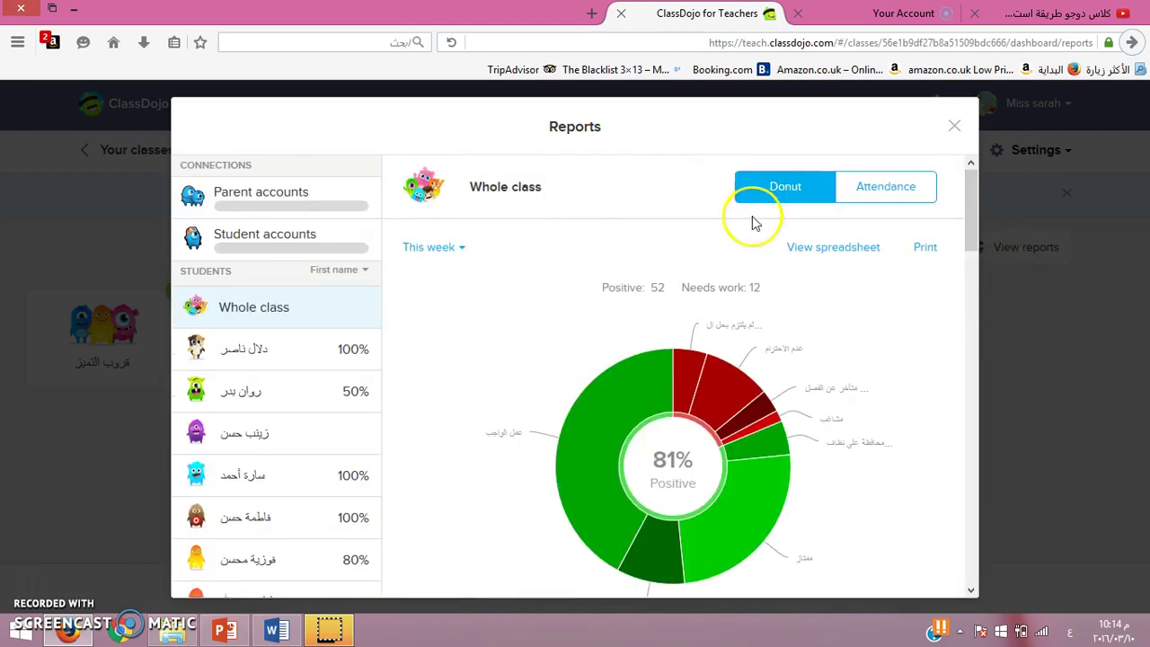
left_click(229, 200)
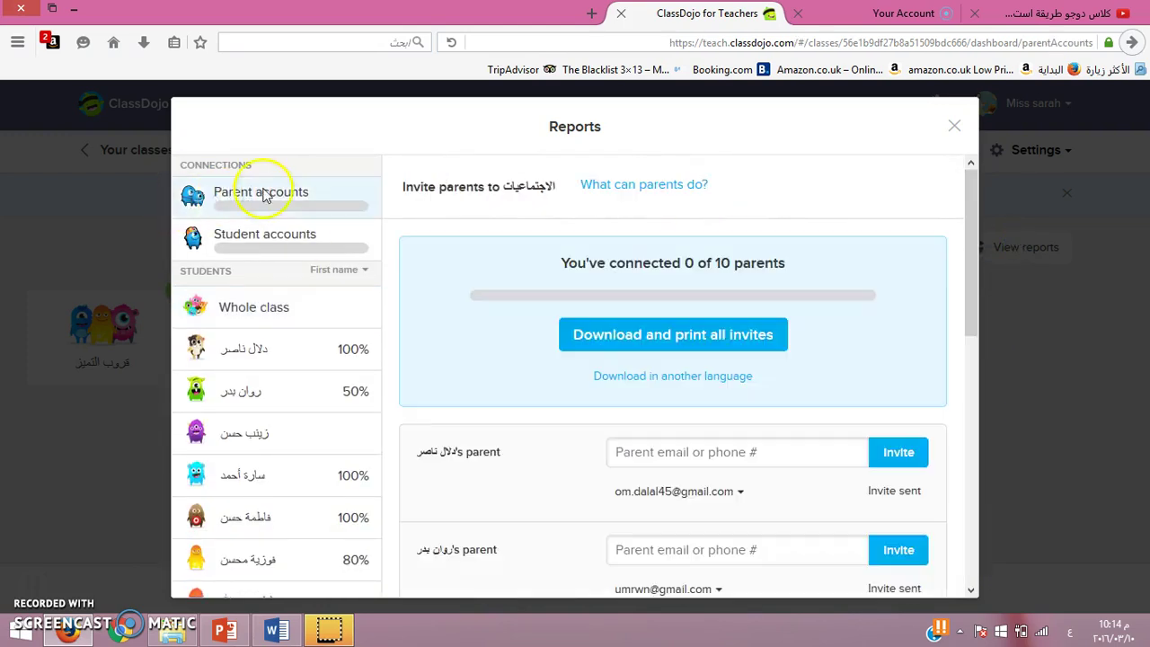
left_click(213, 237)
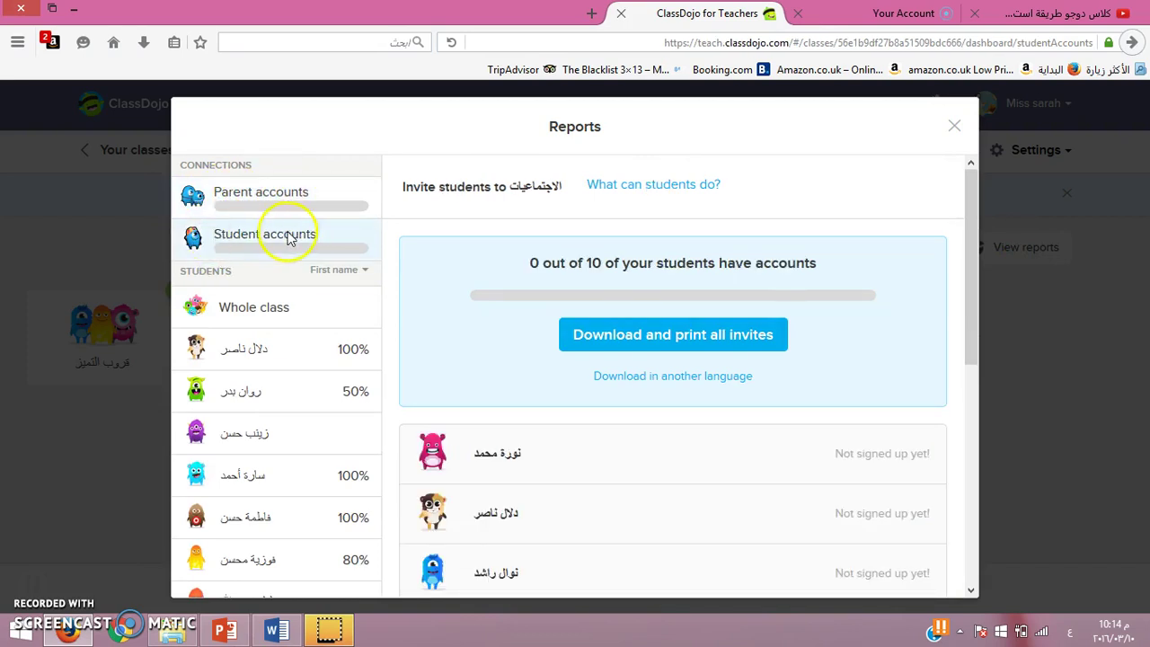
left_click(953, 119)
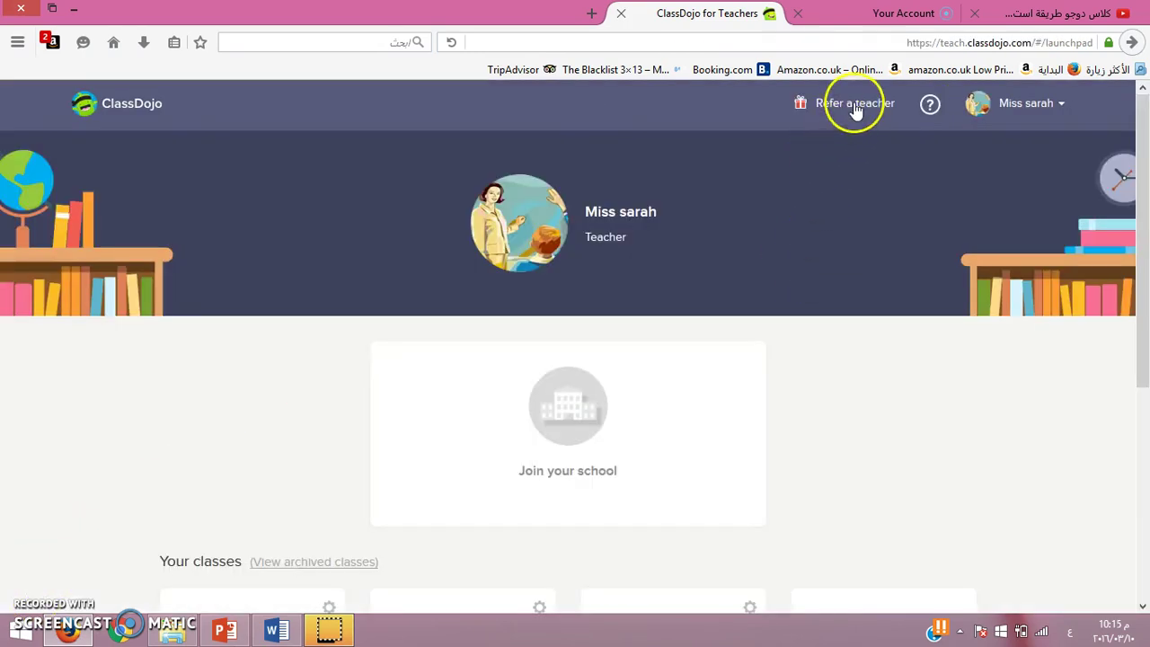
Step: Open Refer a teacher, enter a colleague's e-mail address, send the referral, and close the window
left_click(856, 106)
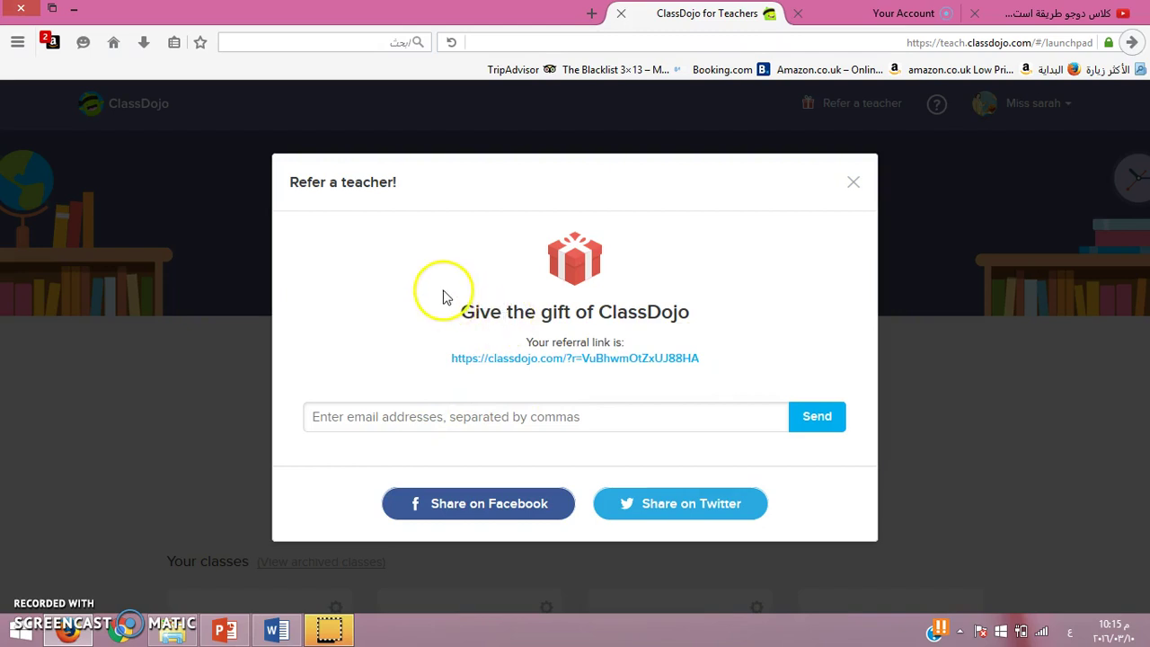
left_click(377, 419)
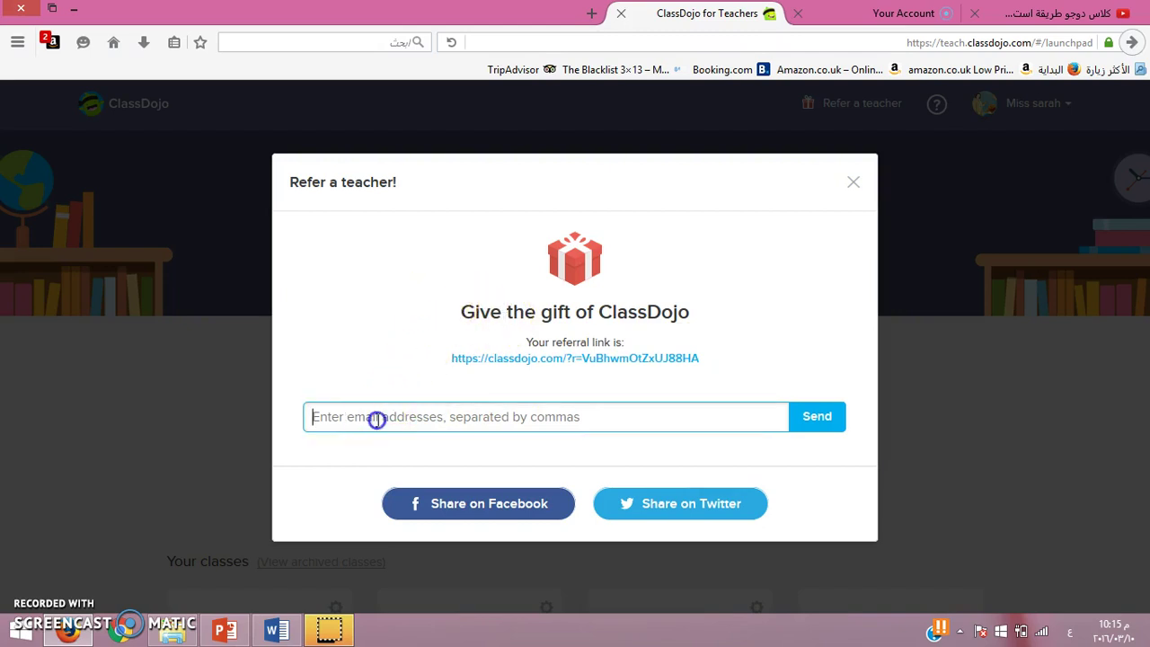
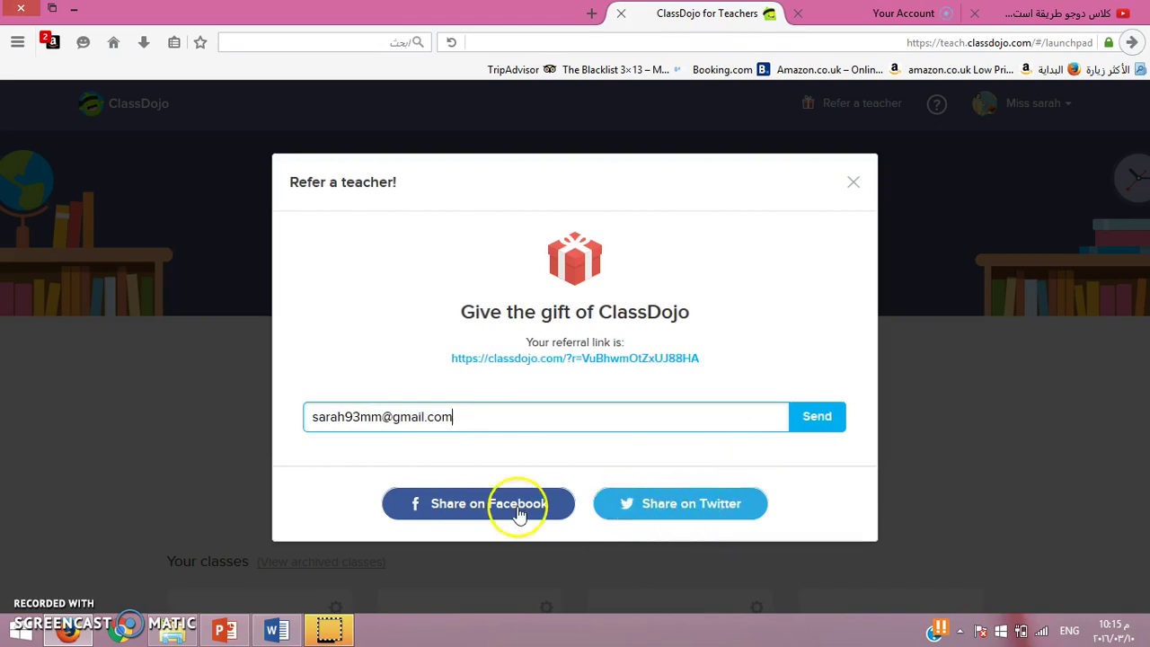
left_click(818, 423)
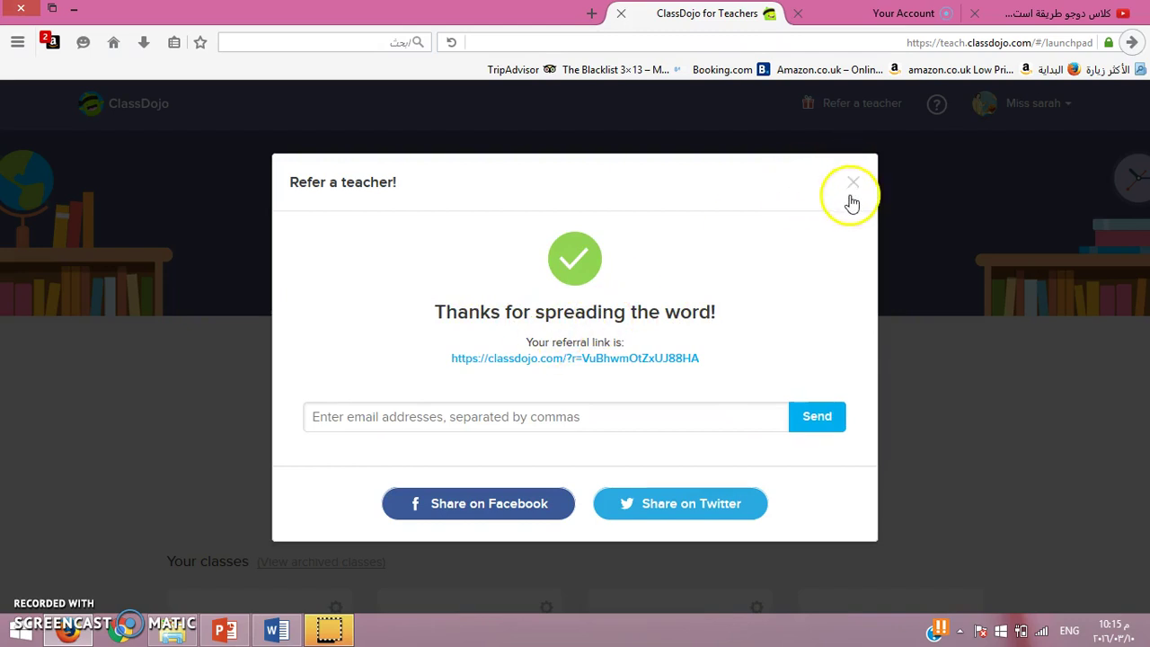
left_click(413, 416)
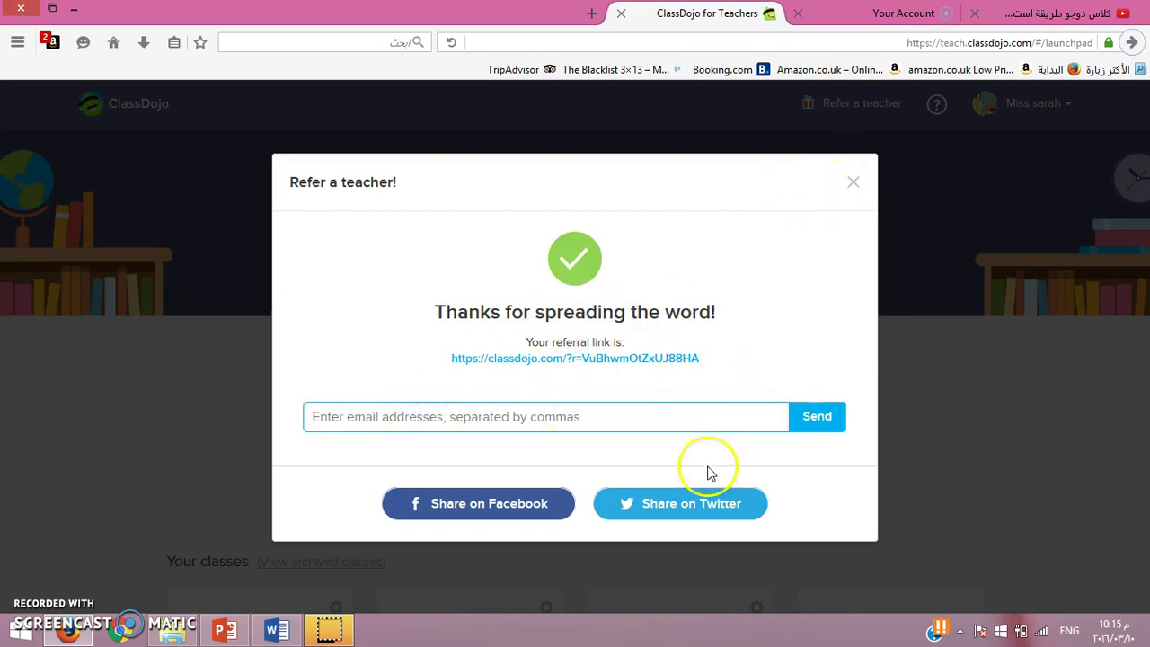
left_click(854, 182)
left_click_drag(1142, 146, 1142, 211)
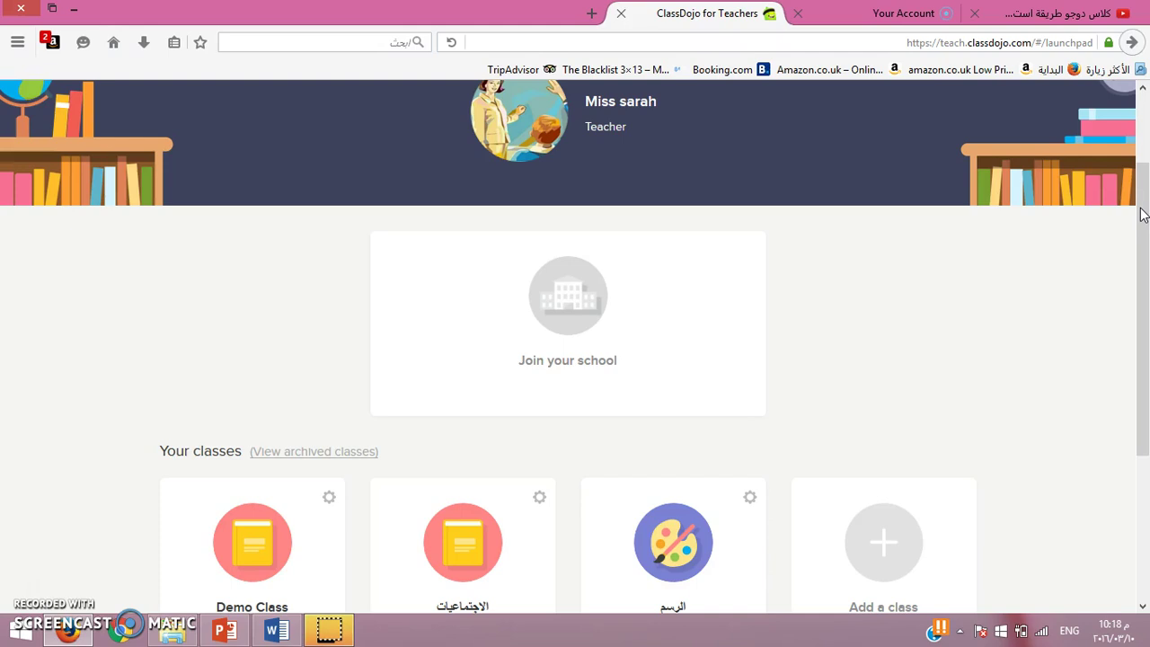
left_click_drag(1143, 214, 1145, 333)
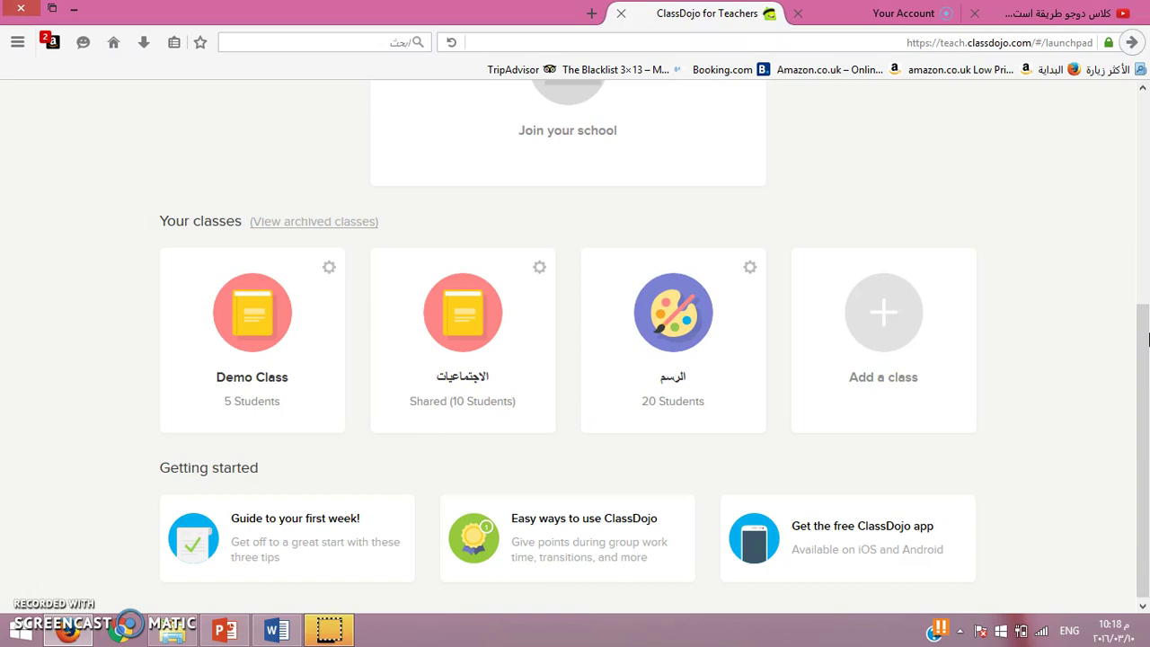
left_click_drag(1148, 339, 1143, 258)
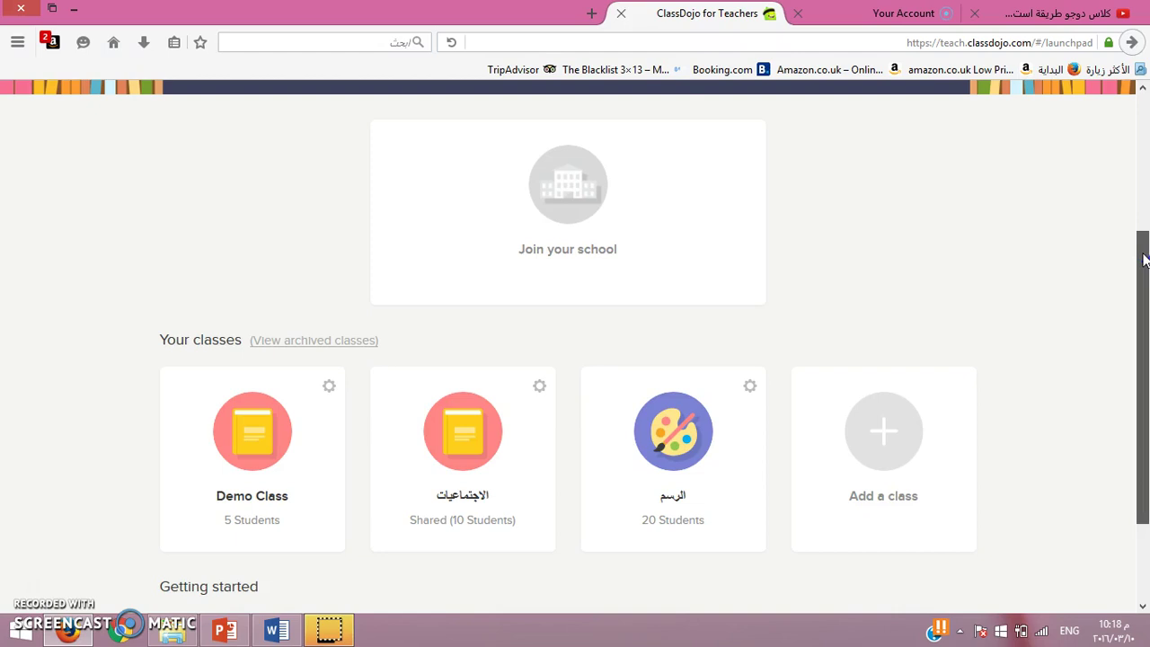
left_click_drag(1146, 261, 1146, 311)
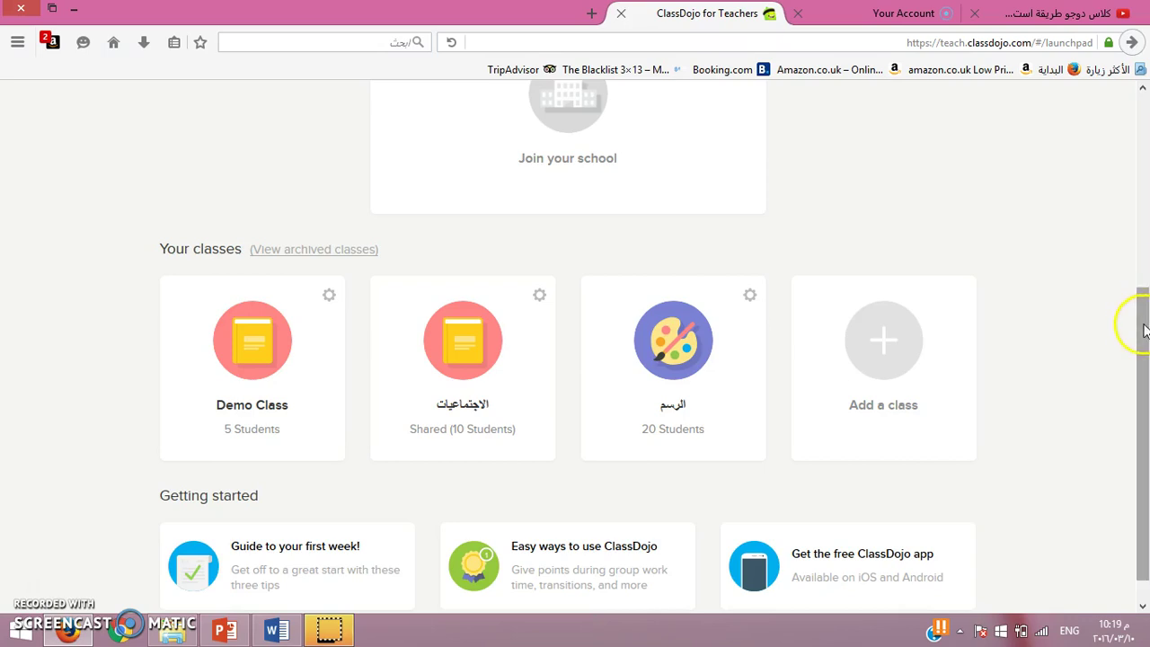
Step: In the الاجتماعيات class, give one student a مشاغب needs-work point and a ممتاز positive point
left_click(472, 350)
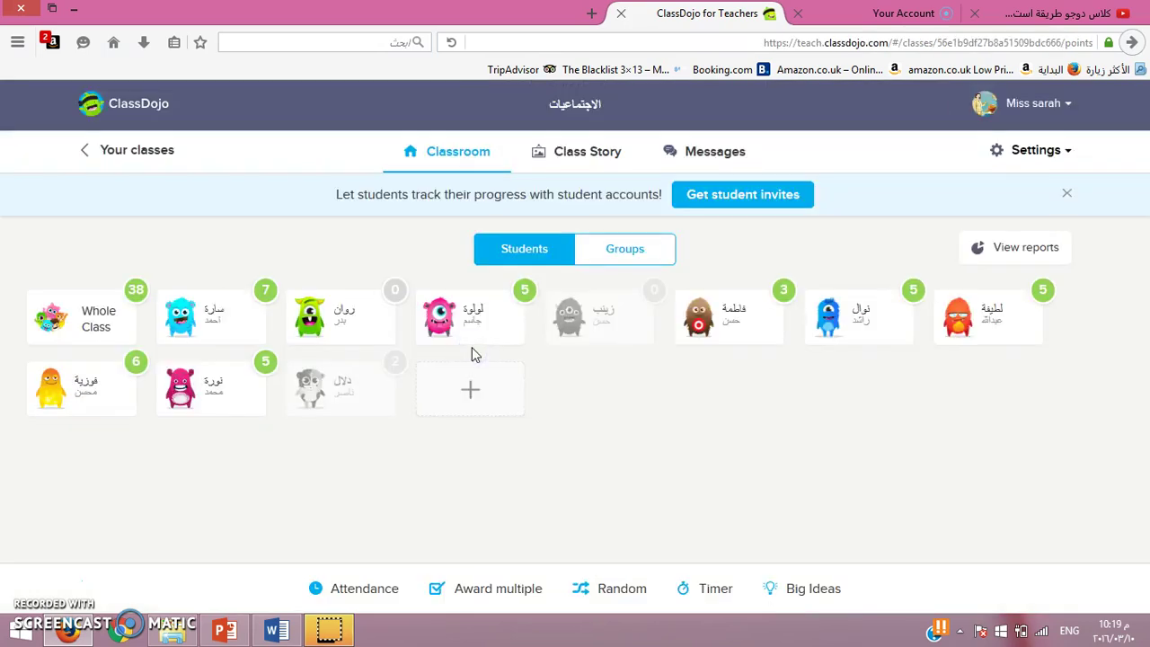
left_click(456, 306)
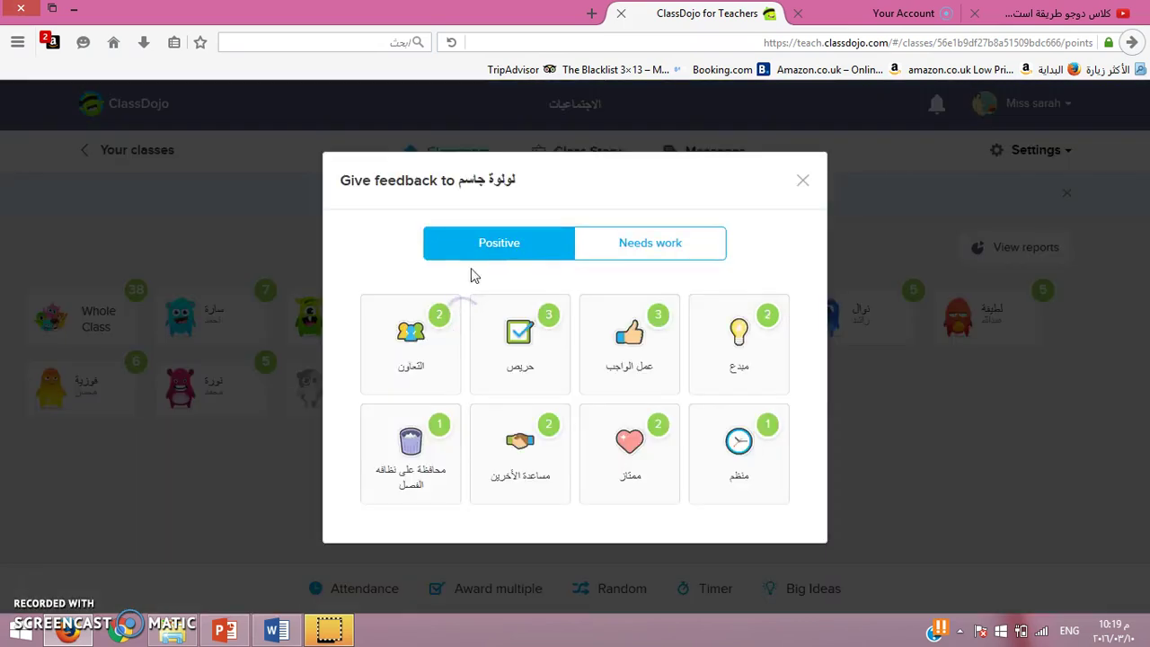
left_click(628, 251)
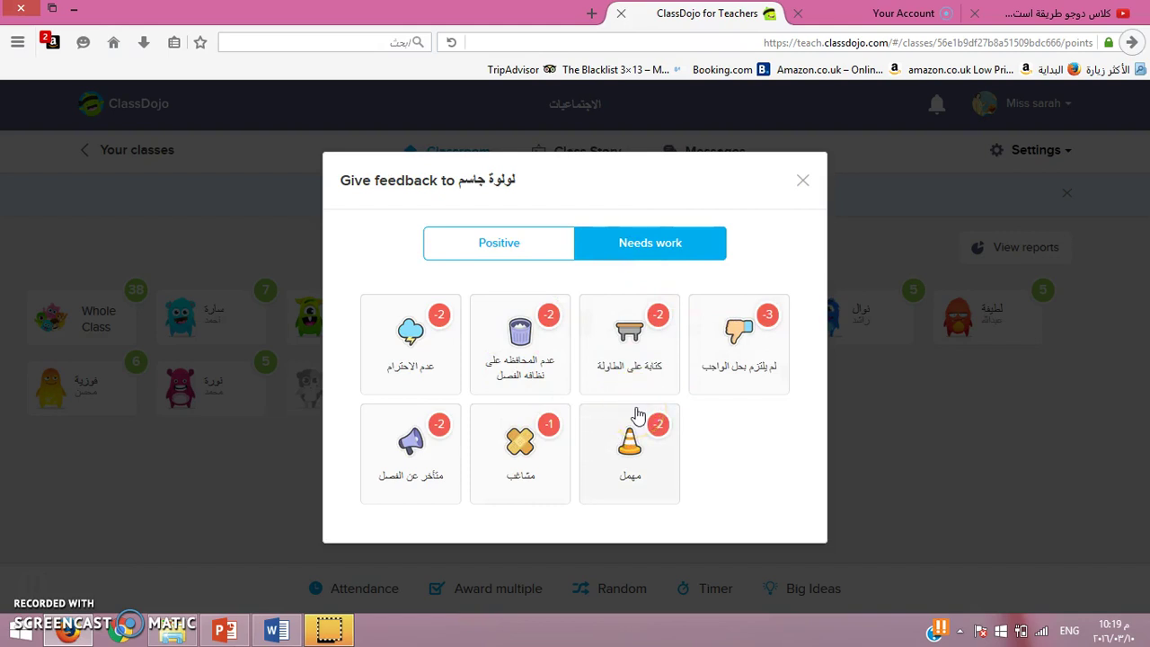
left_click(524, 415)
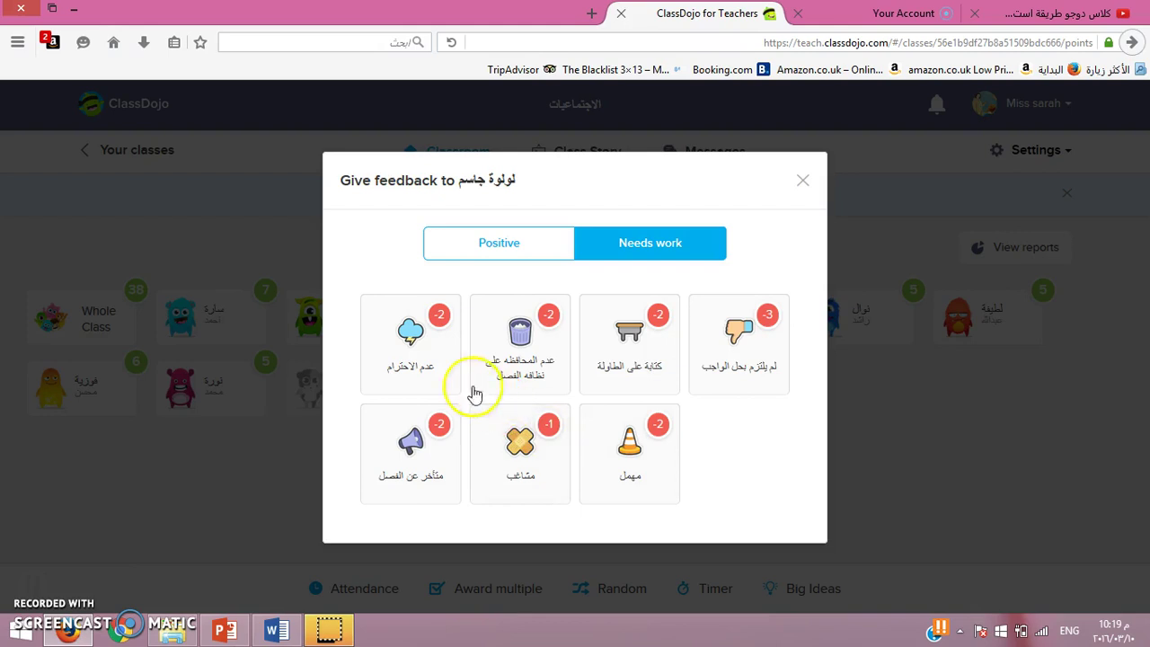
left_click(492, 252)
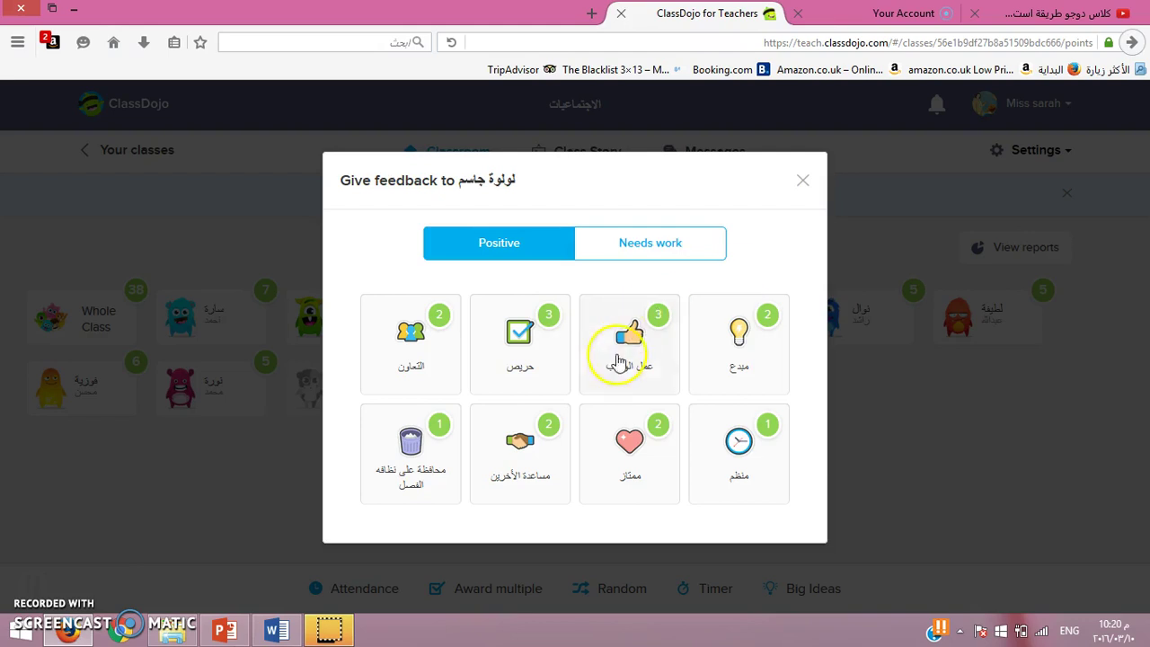
left_click(631, 477)
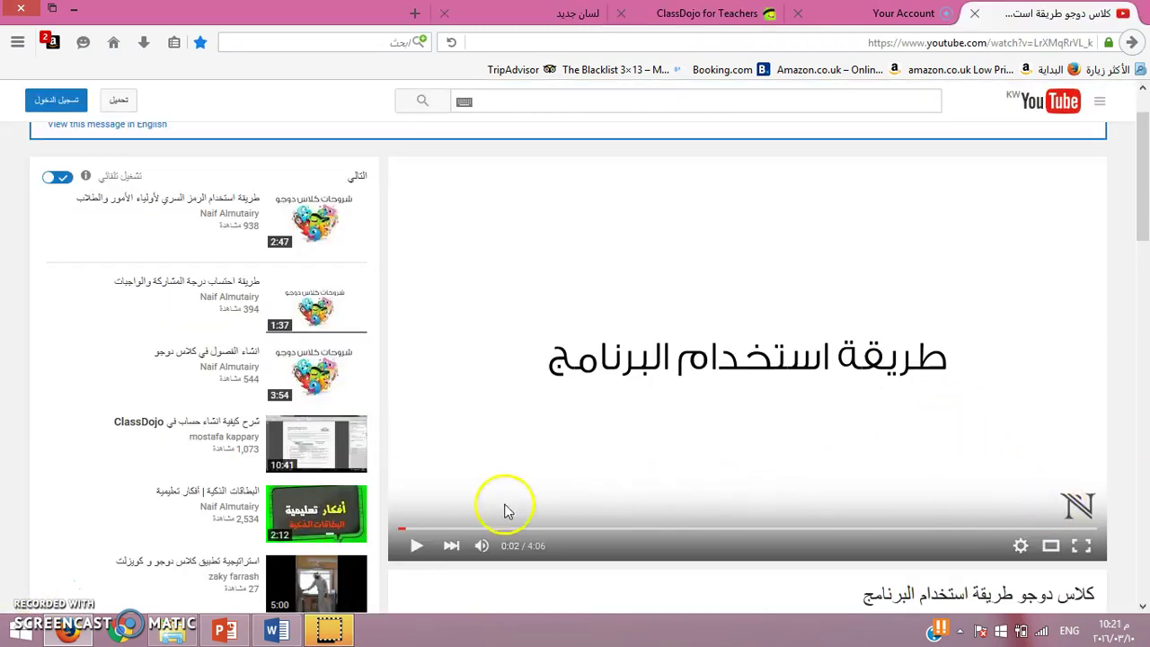
Step: Play the YouTube ClassDojo tutorial until it passes 0:29 of 4:06
left_click(418, 546)
left_click(418, 547)
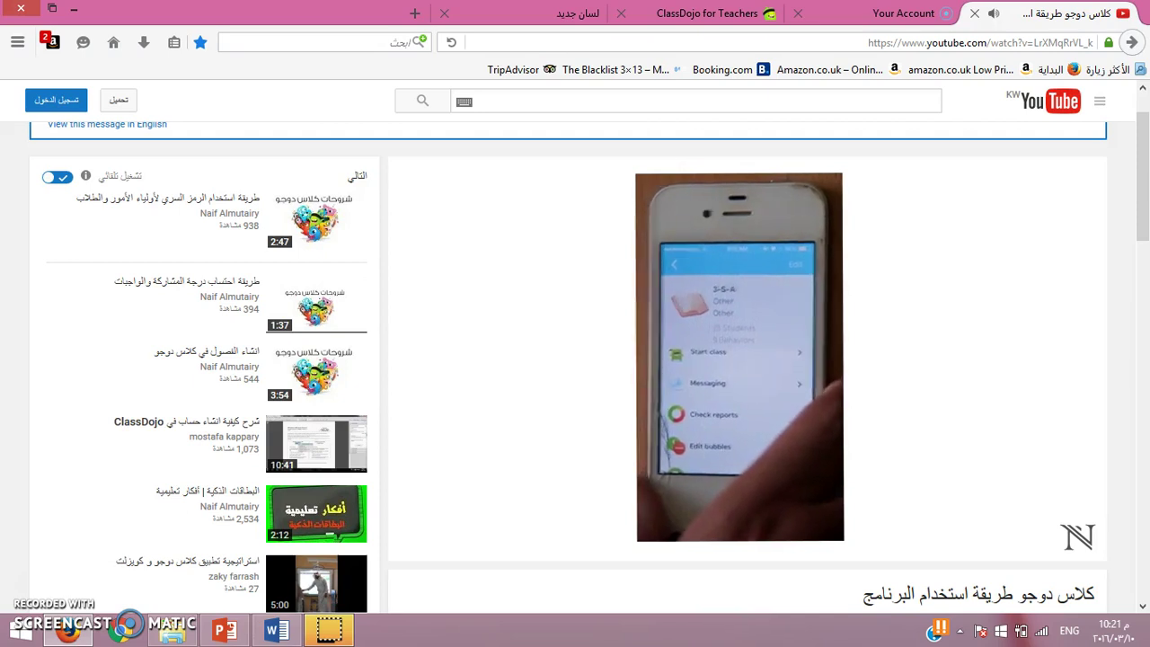
mouse_move(560, 458)
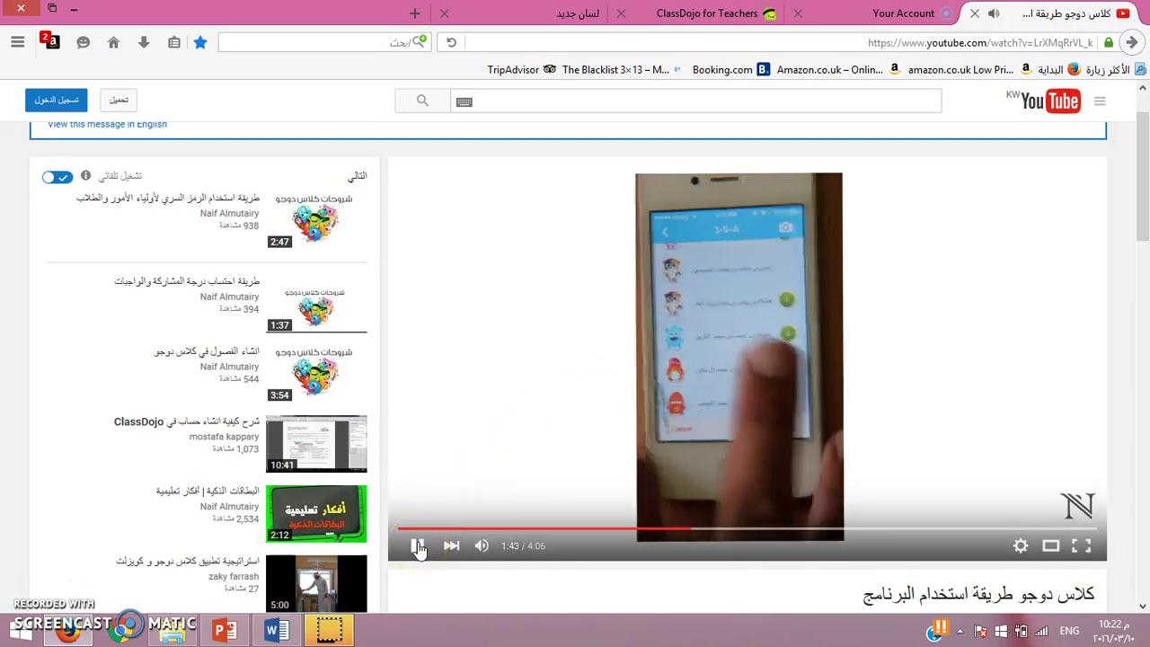
Step: Pause the tutorial at 1:45 on the phone app's behaviour feedback screen
left_click(418, 546)
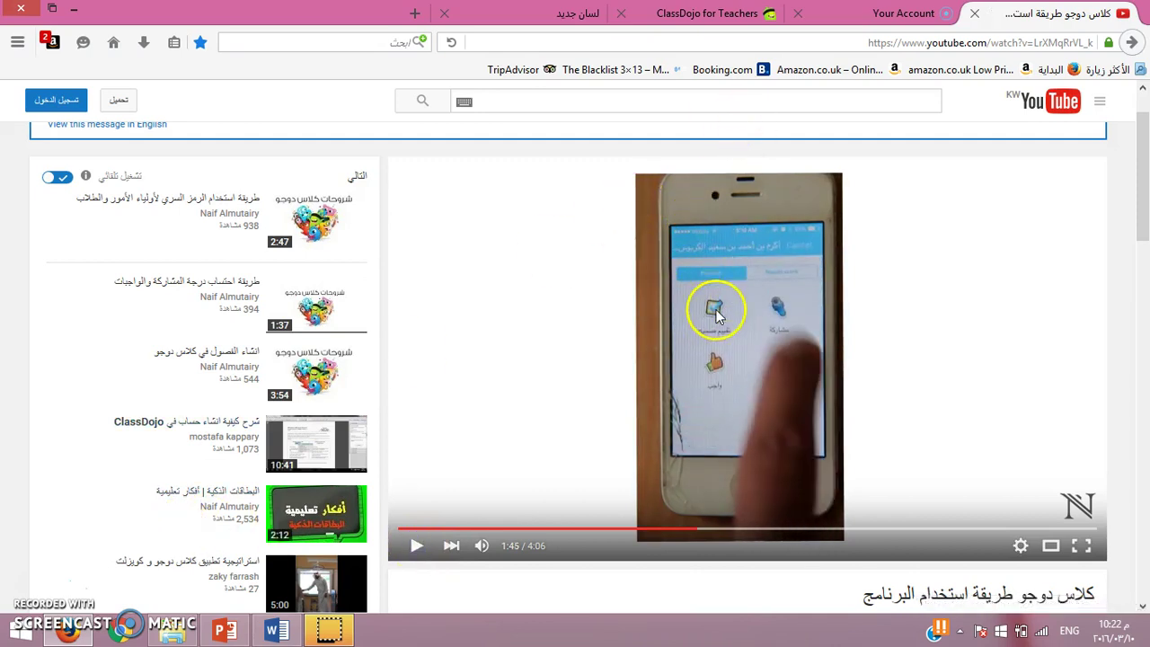
left_click(769, 308)
left_click(719, 351)
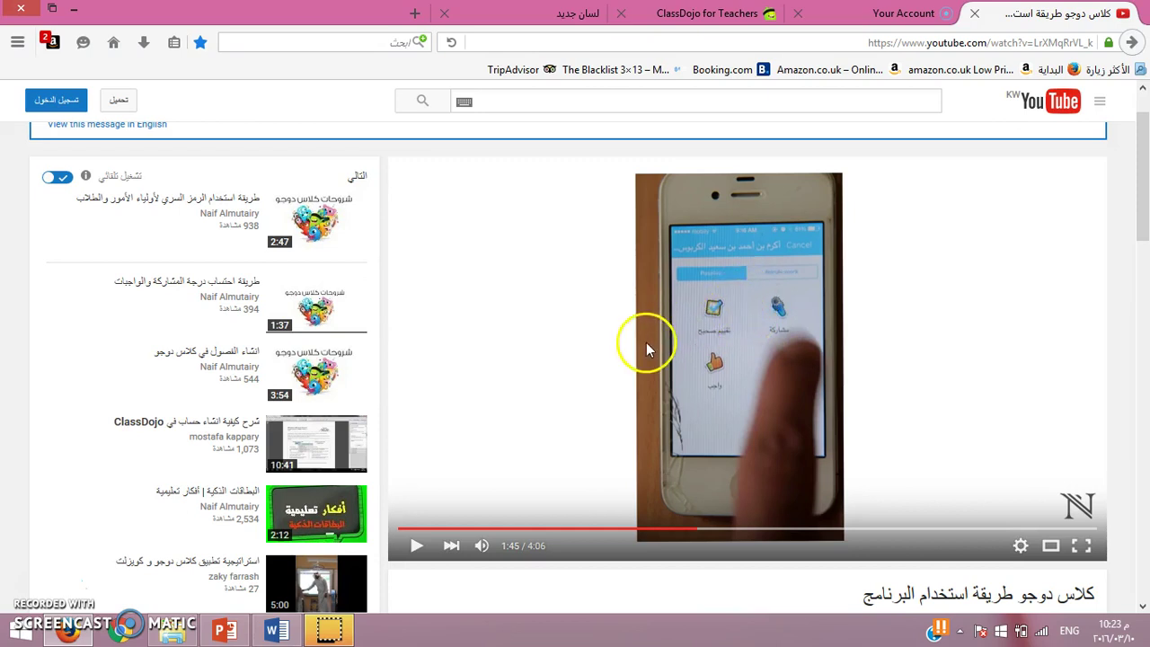
Step: Back in ClassDojo, check the class list and app download page, then launch Big Ideas Chapter 1: A Secret about the Brain
left_click(745, 12)
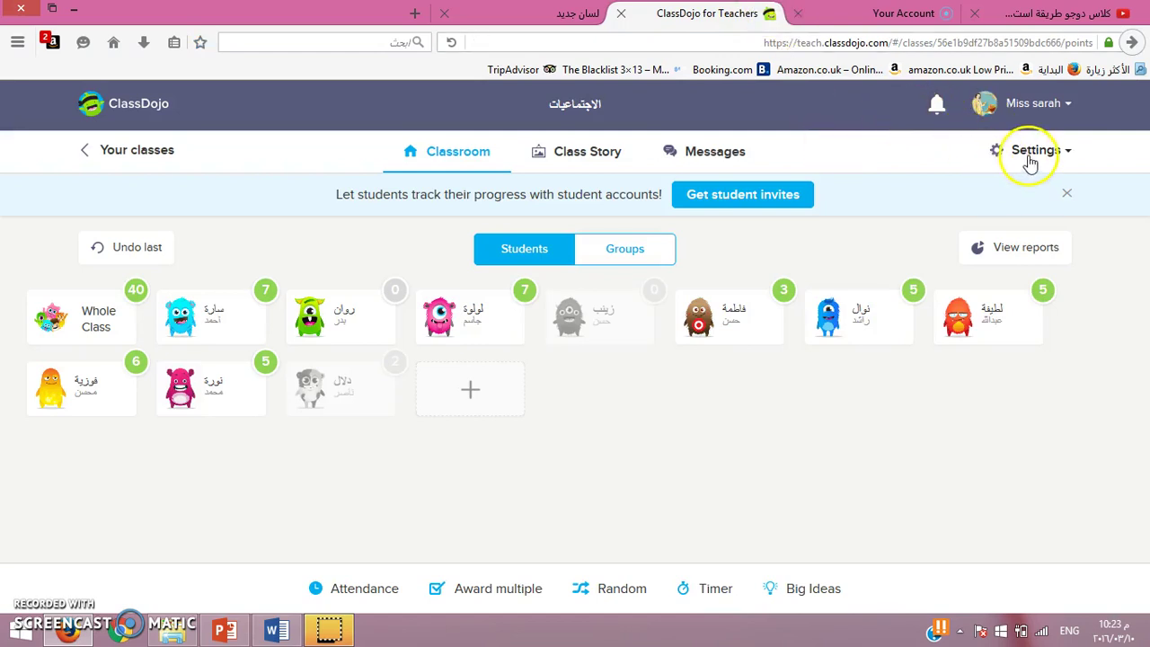
left_click(93, 151)
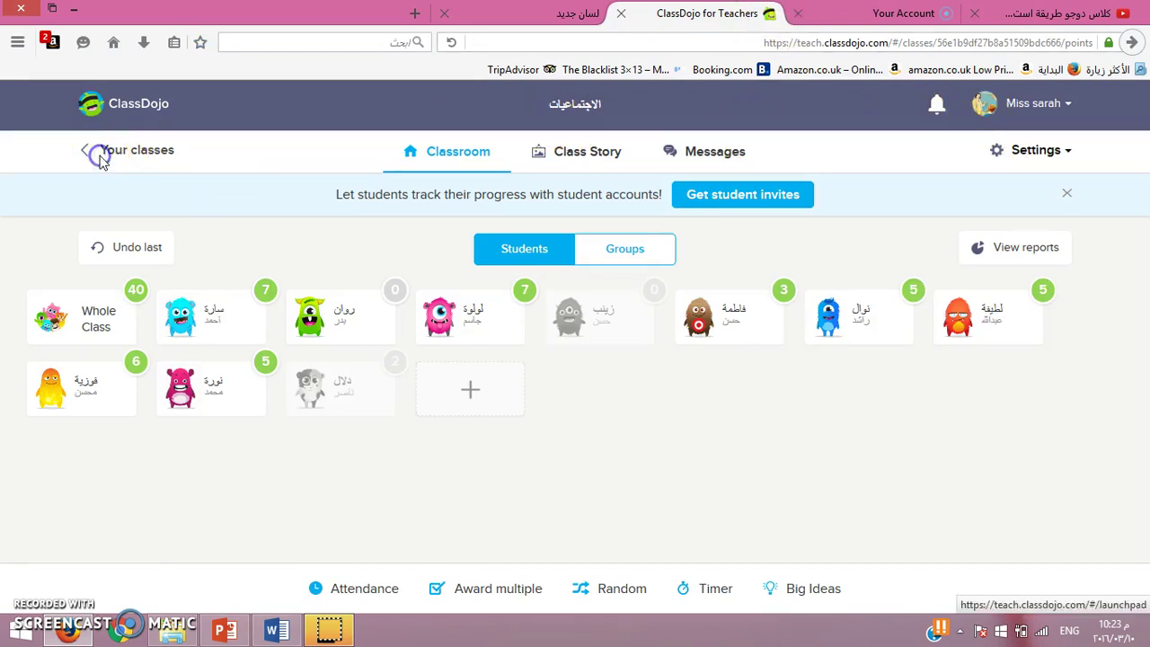
scroll(1142, 129, "down", 5)
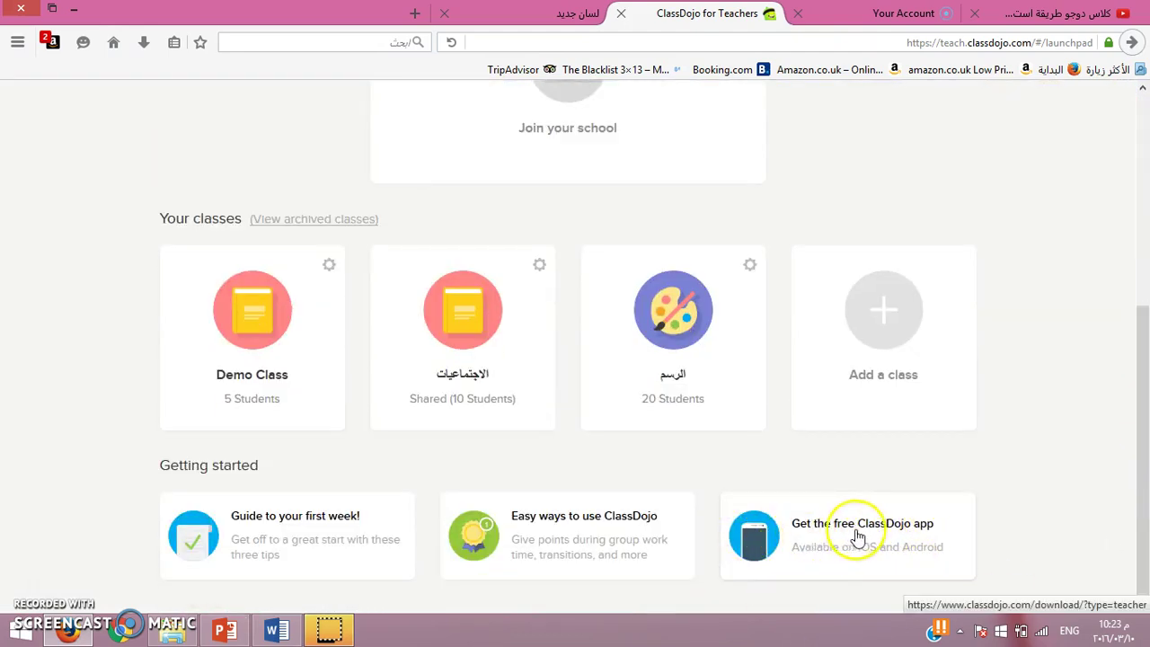
left_click(791, 531)
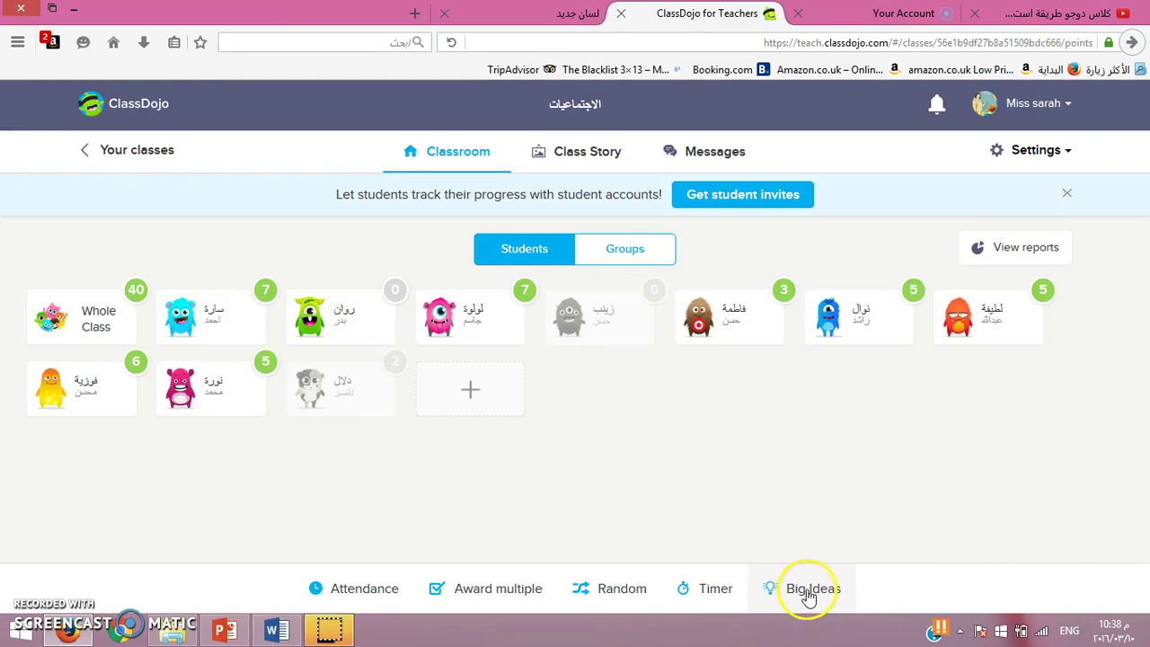
left_click(808, 591)
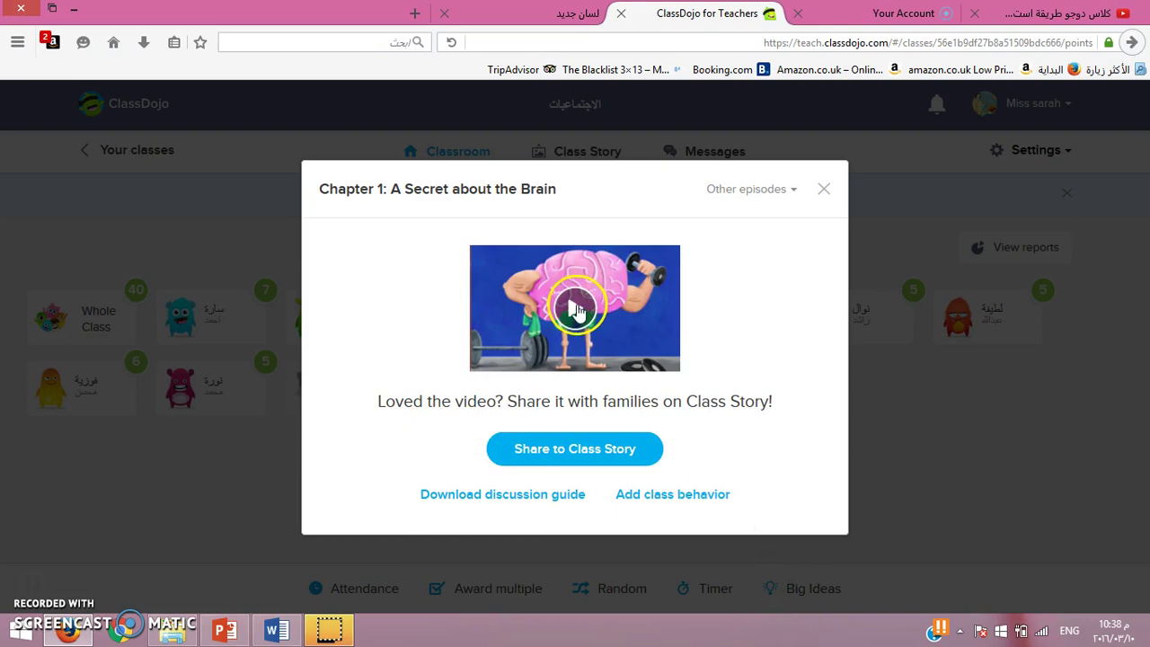
left_click(578, 310)
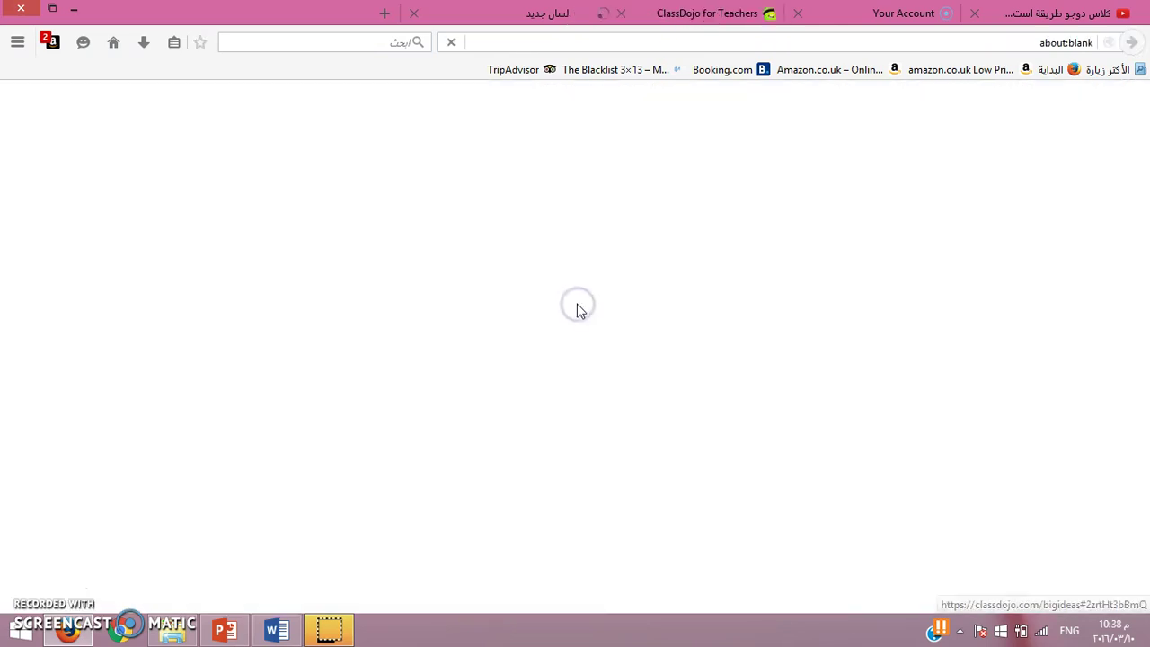
Step: Start the Growth Mindset Episode 1/5 video, Chapter 1: A Secret about the Brain, from 0:00
left_click(575, 288)
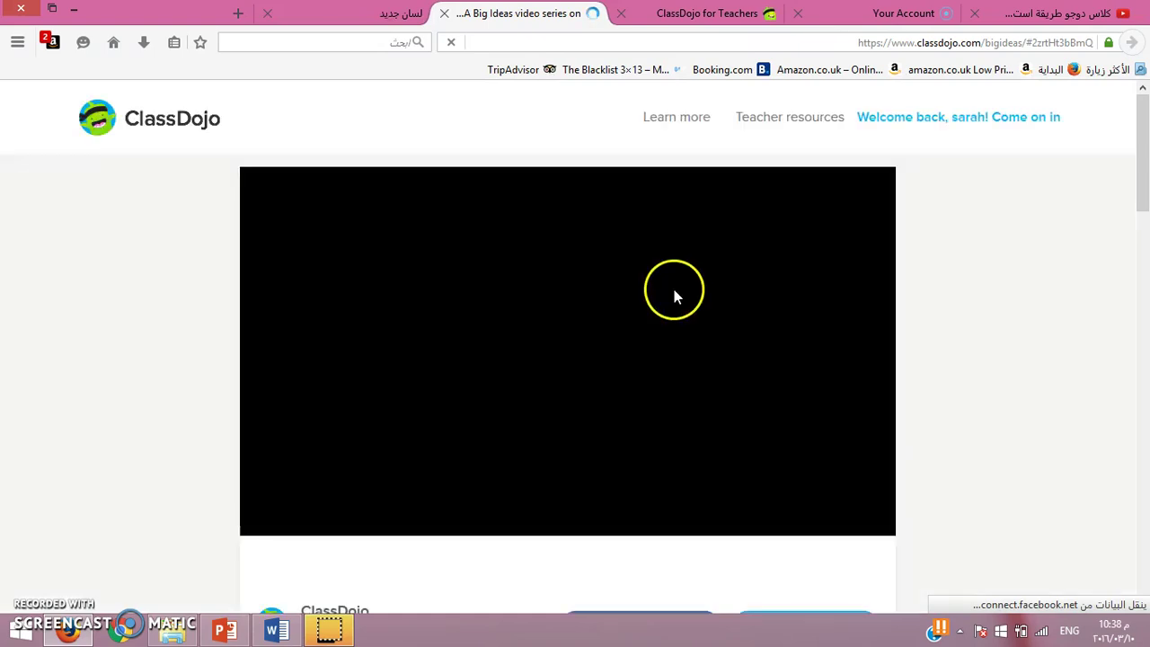
left_click(569, 351)
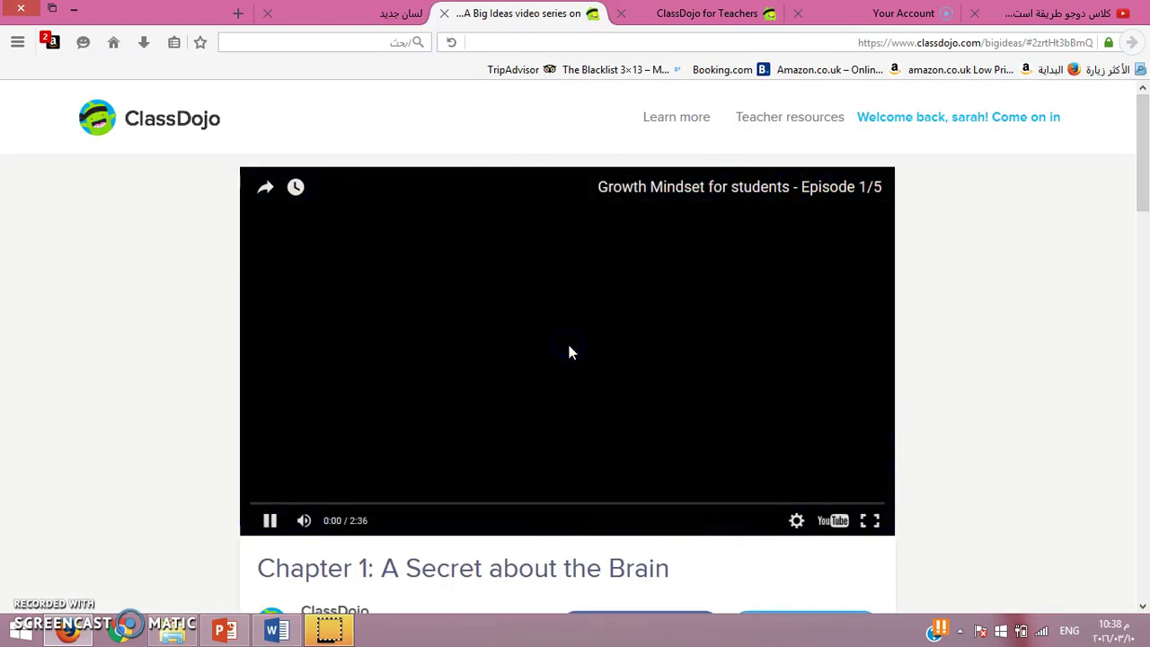